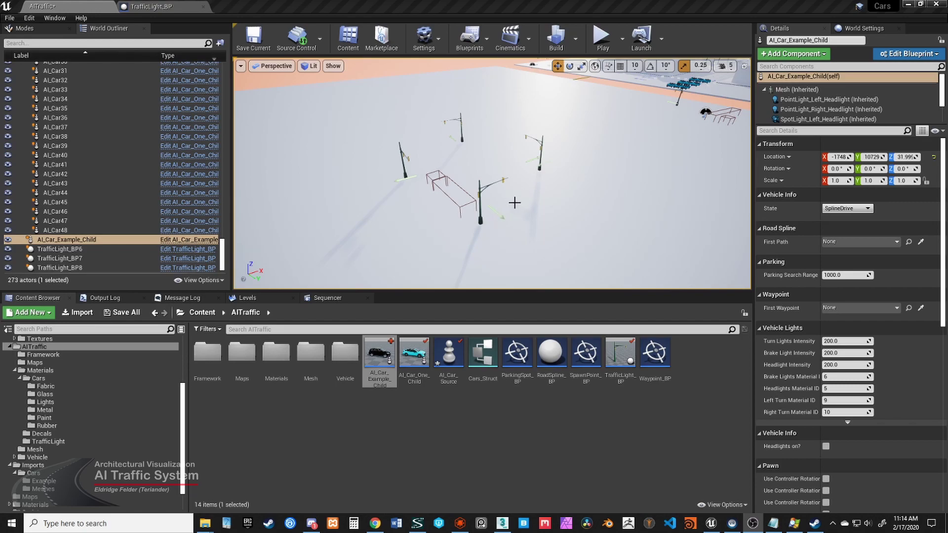
- Place three Waypoint_BP actors in a row on the open ground beyond the traffic lights
{"action": "left_click_drag", "start_coordinate": [655, 353], "coordinate": [554, 155]}
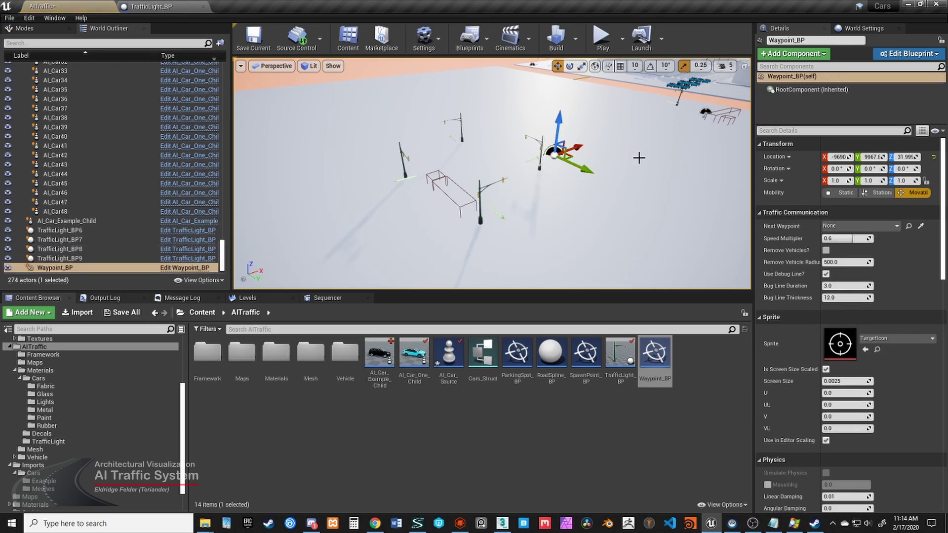
{"action": "right_click_drag", "start_coordinate": [583, 244], "coordinate": [609, 250]}
{"action": "left_click_drag", "start_coordinate": [655, 352], "coordinate": [603, 145]}
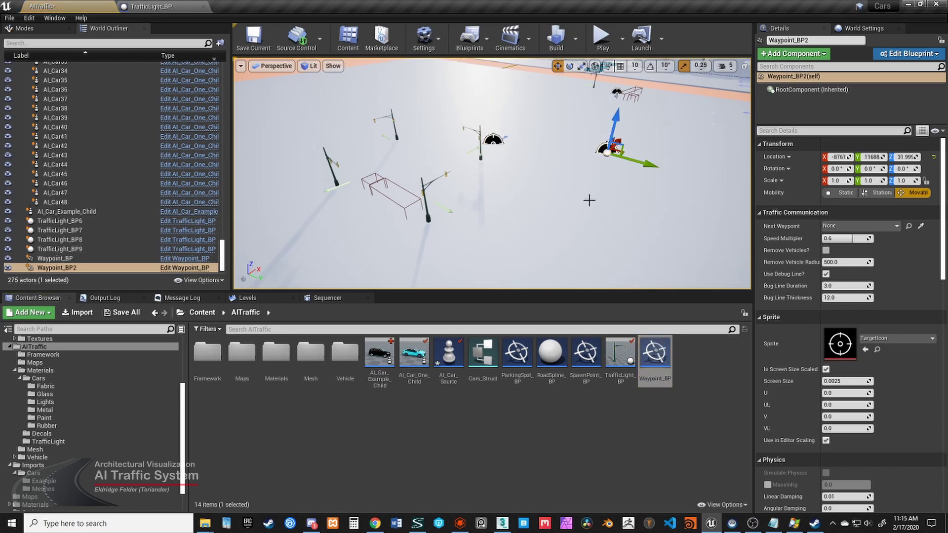
{"action": "right_click_drag", "start_coordinate": [589, 202], "coordinate": [620, 213]}
{"action": "left_click_drag", "start_coordinate": [655, 352], "coordinate": [641, 145]}
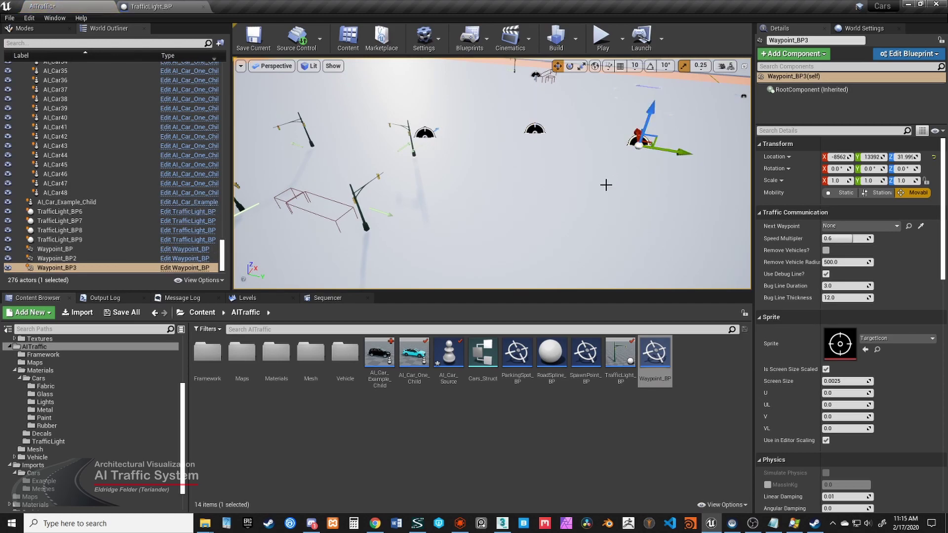
- Link the waypoints in sequence by setting the first one's Next Waypoint to Waypoint_BP2 and the second one's to Waypoint_BP3
{"action": "right_click_drag", "start_coordinate": [617, 226], "coordinate": [563, 201]}
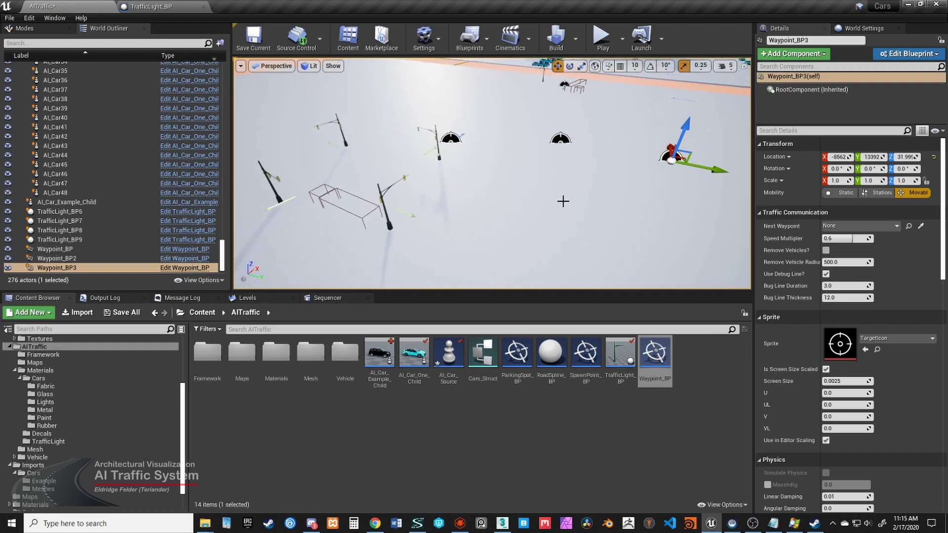
{"action": "left_click", "coordinate": [458, 147]}
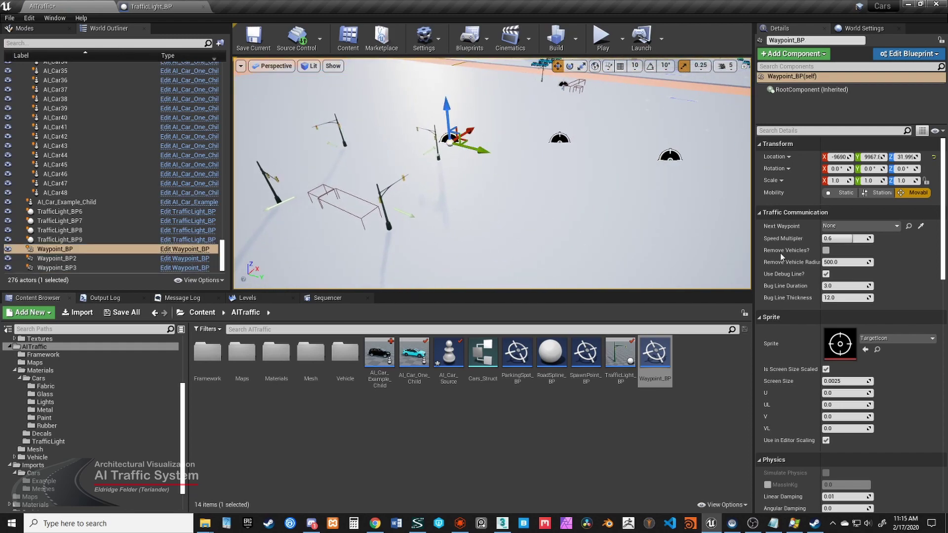
{"action": "left_click", "coordinate": [921, 226]}
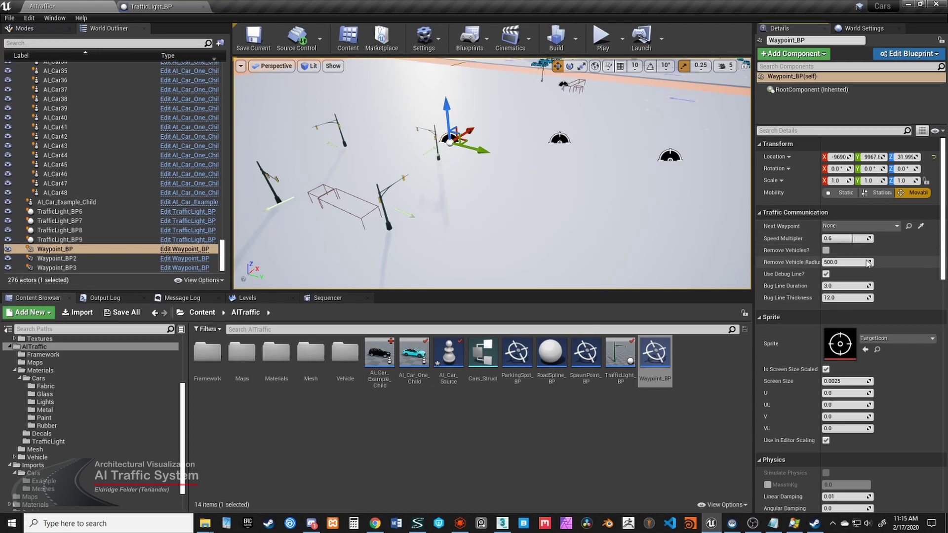
{"action": "left_click", "coordinate": [566, 143]}
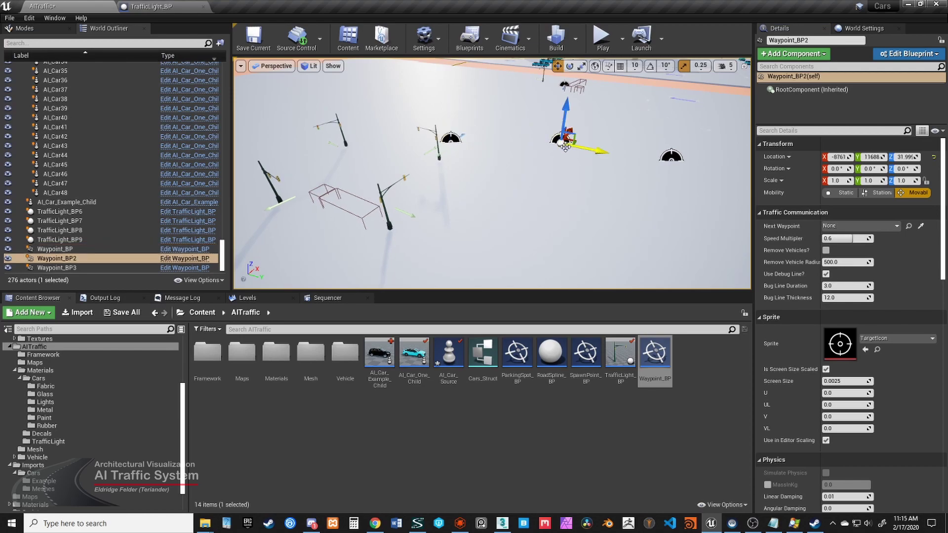
{"action": "left_click", "coordinate": [921, 227]}
- Nudge the middle waypoint along the Y axis to about 11698 to refresh its debug line
{"action": "key", "text": "w"}
{"action": "right_click_drag", "start_coordinate": [579, 205], "coordinate": [541, 233]}
{"action": "key", "text": "s"}
{"action": "right_click_drag", "start_coordinate": [620, 229], "coordinate": [619, 231]}
{"action": "left_click_drag", "start_coordinate": [453, 162], "coordinate": [471, 181]}
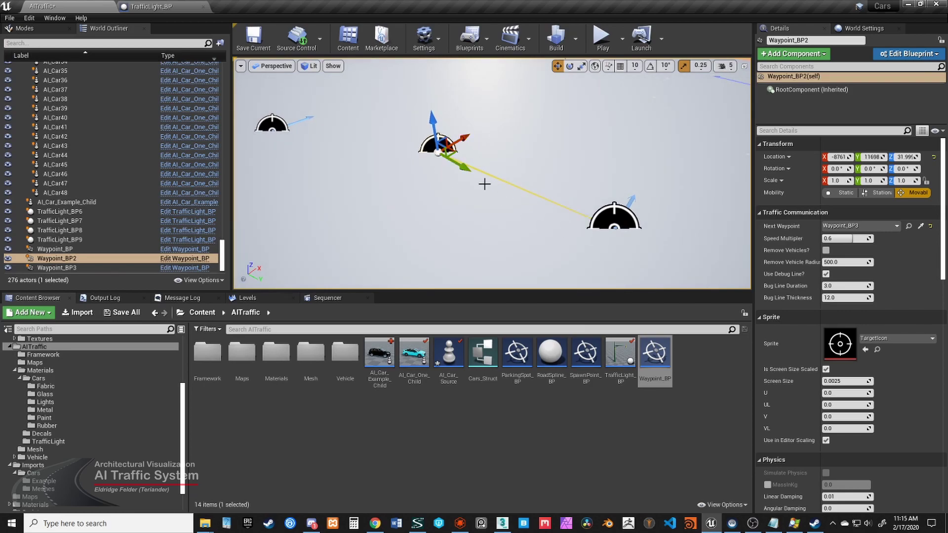
{"action": "key", "text": "s"}
{"action": "mouse_move", "coordinate": [486, 211]}
{"action": "right_mouse_down"}
{"action": "mouse_move", "coordinate": [466, 189]}
{"action": "mouse_move", "coordinate": [471, 206]}
{"action": "right_mouse_up"}
{"action": "key", "text": "s"}
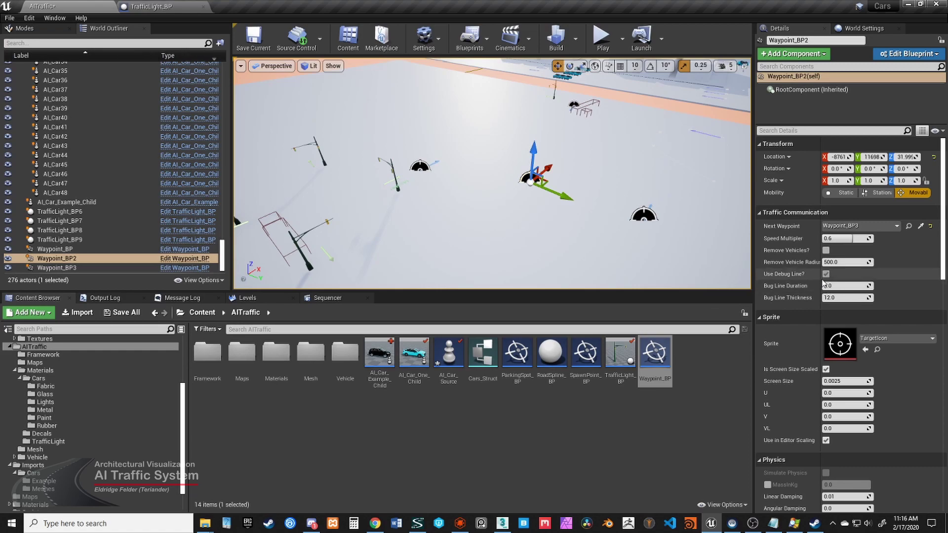
- Set the example car's State to FollowWaypoint and its First Waypoint to Waypoint_BP
{"action": "right_click_drag", "start_coordinate": [592, 235], "coordinate": [439, 240]}
{"action": "left_click", "coordinate": [401, 194]}
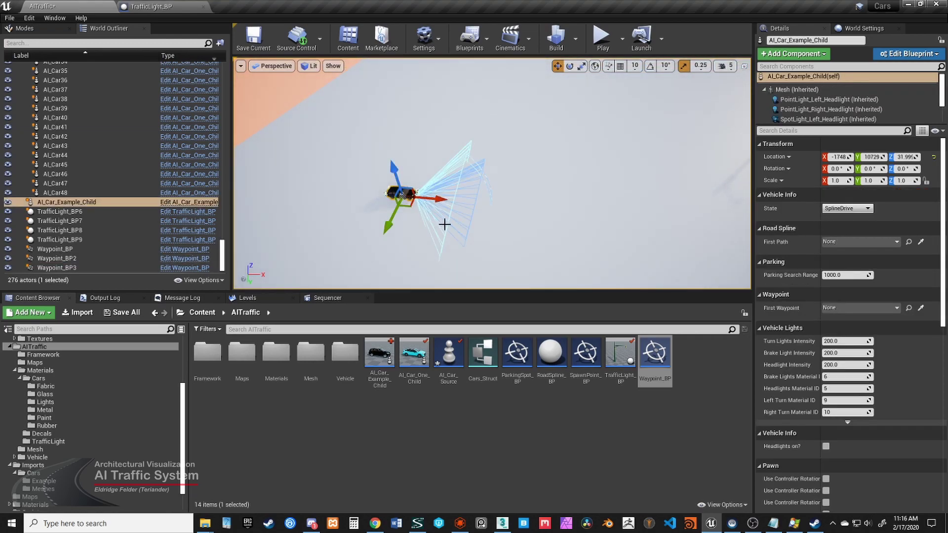
{"action": "left_click", "coordinate": [869, 210]}
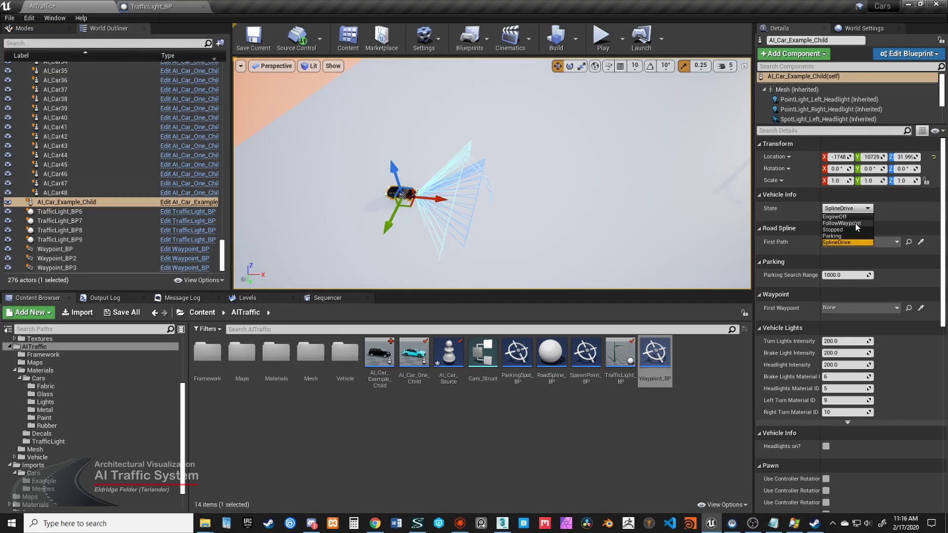
{"action": "left_click", "coordinate": [856, 224]}
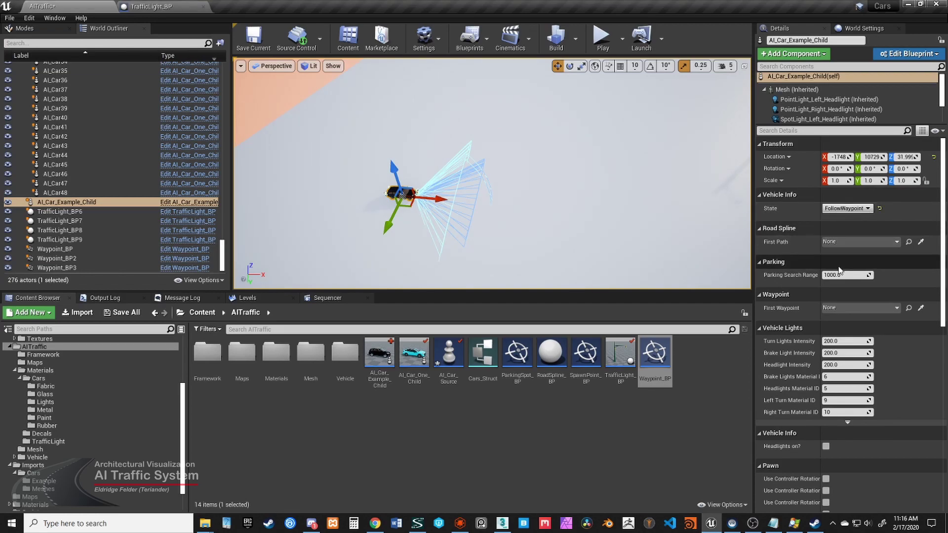
{"action": "left_click", "coordinate": [921, 309]}
{"action": "right_click_drag", "start_coordinate": [574, 200], "coordinate": [678, 171]}
{"action": "right_click_drag", "start_coordinate": [610, 154], "coordinate": [583, 167]}
{"action": "key", "text": "w"}
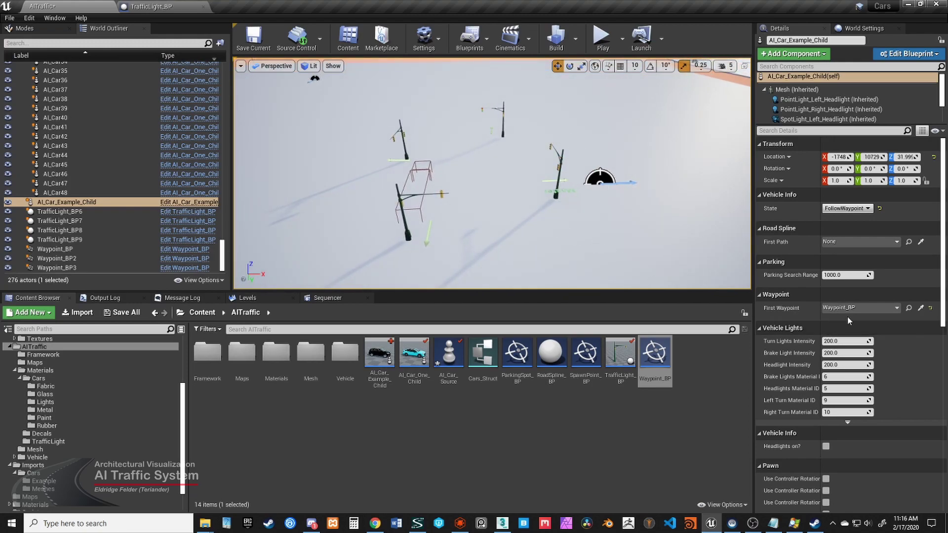
- Play the level with the camera detached from the player and watch the example car drive toward the traffic lights
{"action": "right_click_drag", "start_coordinate": [562, 217], "coordinate": [639, 175]}
{"action": "key", "text": "a"}
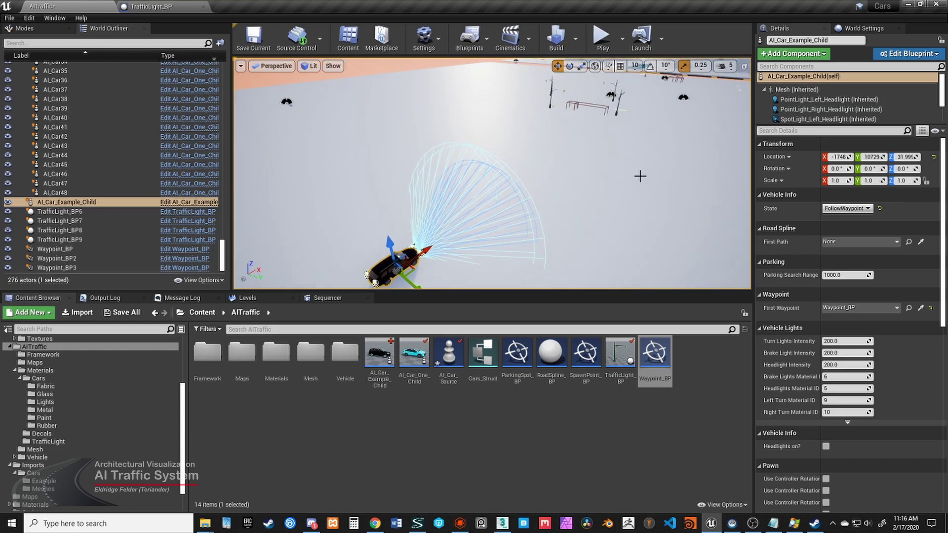
{"action": "left_click", "coordinate": [610, 38]}
{"action": "left_click", "coordinate": [654, 37]}
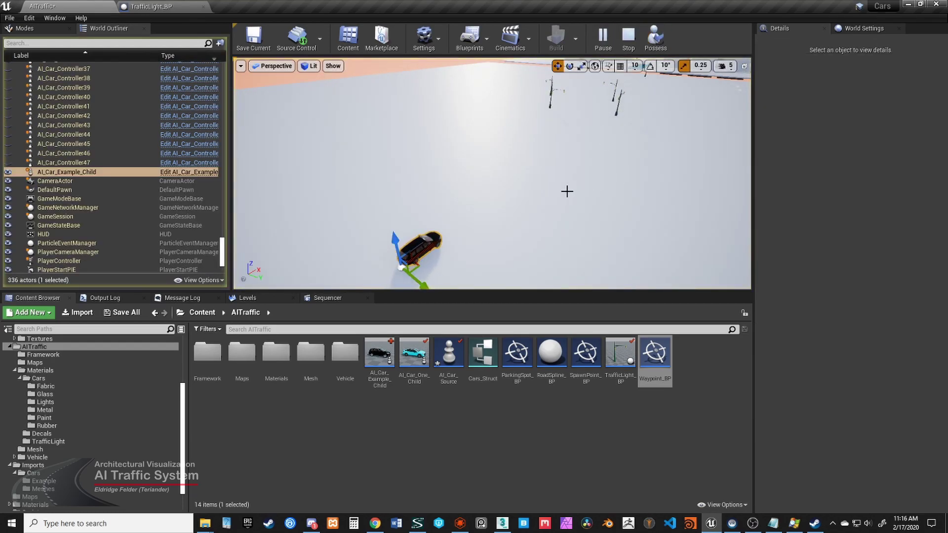
{"action": "mouse_move", "coordinate": [532, 199]}
{"action": "right_mouse_down"}
{"action": "mouse_move", "coordinate": [525, 173]}
{"action": "mouse_move", "coordinate": [572, 180]}
{"action": "mouse_move", "coordinate": [602, 164]}
{"action": "mouse_move", "coordinate": [529, 205]}
{"action": "right_mouse_up"}
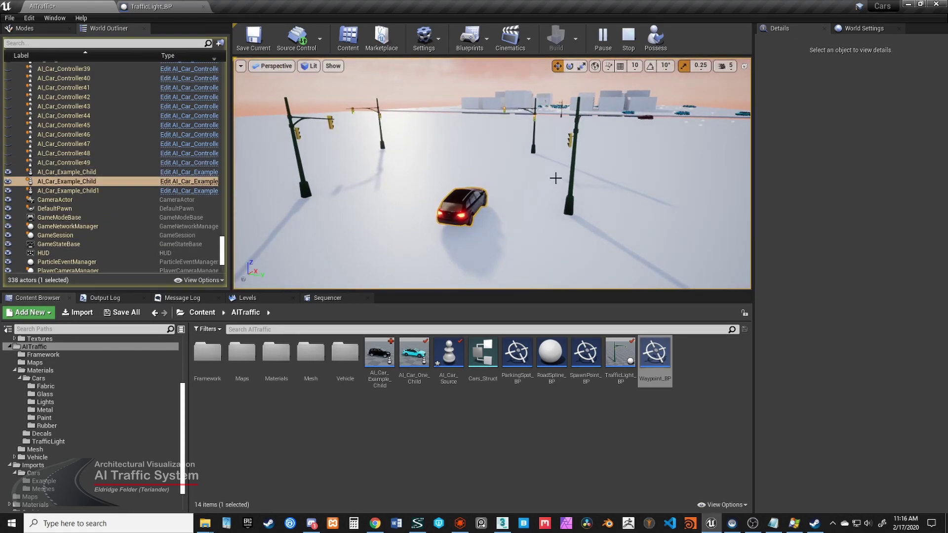
- Lower the camera speed to 3, follow the car through the intersection and along the waypoints, and stop the play session
{"action": "left_click", "coordinate": [724, 66]}
{"action": "left_click_drag", "start_coordinate": [765, 91], "coordinate": [754, 90]}
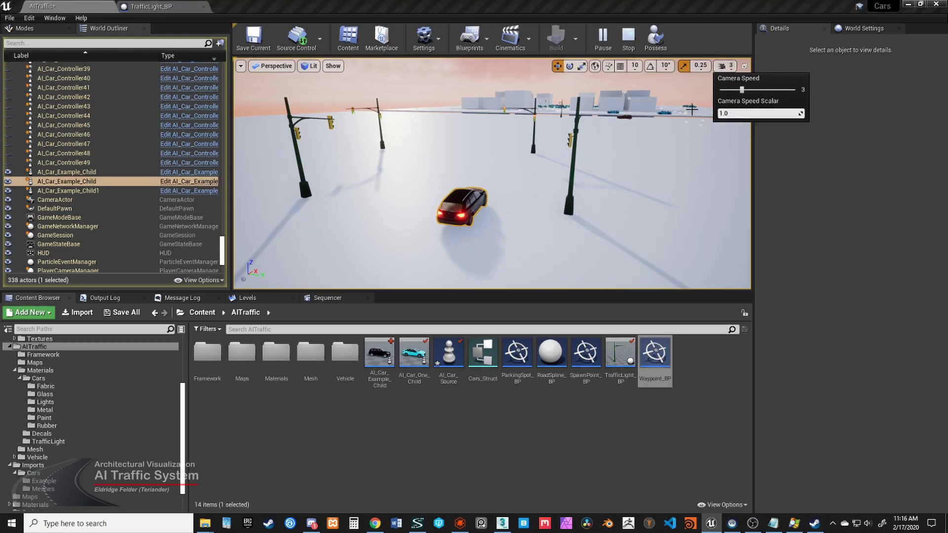
{"action": "right_click_drag", "start_coordinate": [554, 204], "coordinate": [554, 204]}
{"action": "right_click_drag", "start_coordinate": [612, 141], "coordinate": [568, 144]}
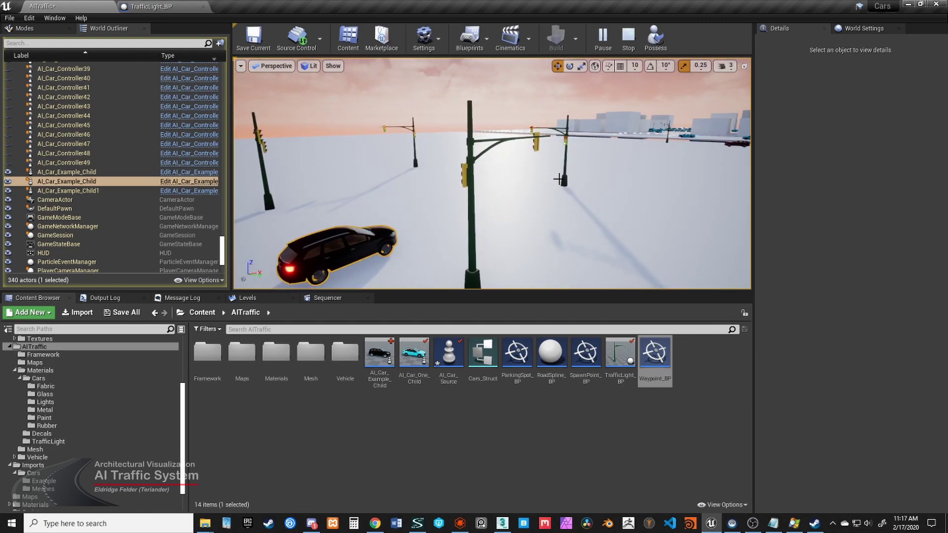
{"action": "right_click_drag", "start_coordinate": [531, 210], "coordinate": [586, 207]}
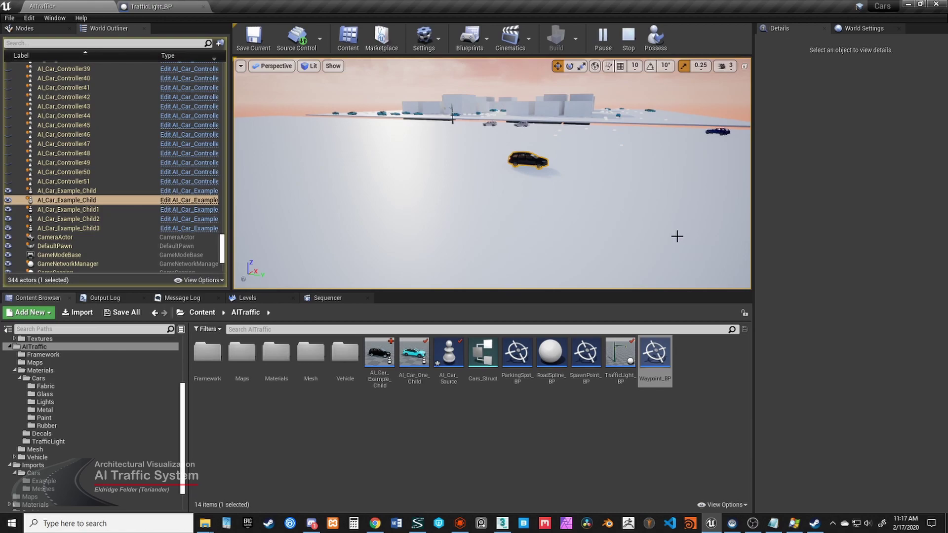
{"action": "key", "text": "Escape"}
- Set the viewport camera speed to 5
{"action": "right_click_drag", "start_coordinate": [464, 220], "coordinate": [376, 235]}
{"action": "right_click_drag", "start_coordinate": [515, 209], "coordinate": [465, 208]}
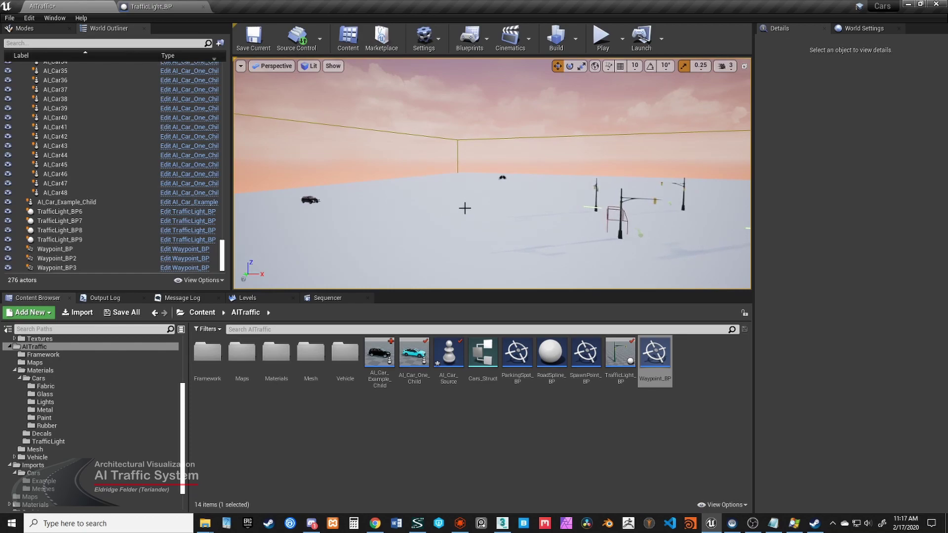
{"action": "left_click", "coordinate": [724, 66]}
{"action": "left_click_drag", "start_coordinate": [742, 90], "coordinate": [763, 89]}
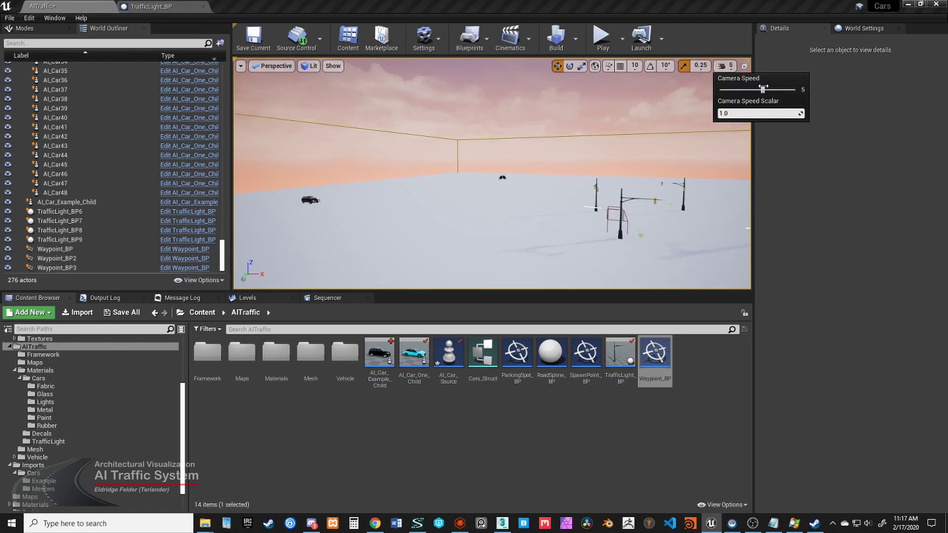
- Delete the black example car from the level
{"action": "right_click_drag", "start_coordinate": [486, 189], "coordinate": [553, 224]}
{"action": "key", "text": "w"}
{"action": "right_click_drag", "start_coordinate": [374, 205], "coordinate": [374, 206]}
{"action": "key", "text": "s"}
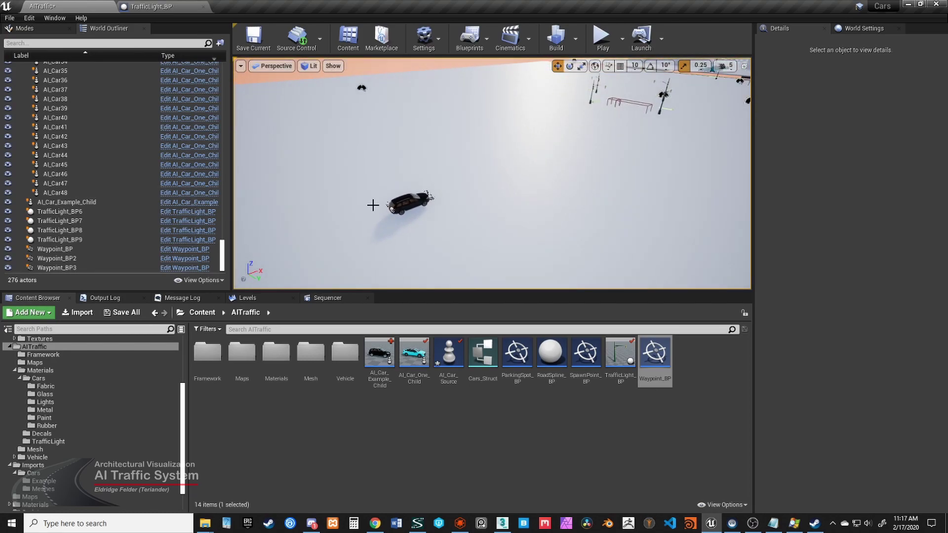
{"action": "left_click", "coordinate": [427, 199]}
{"action": "key", "text": "Delete"}
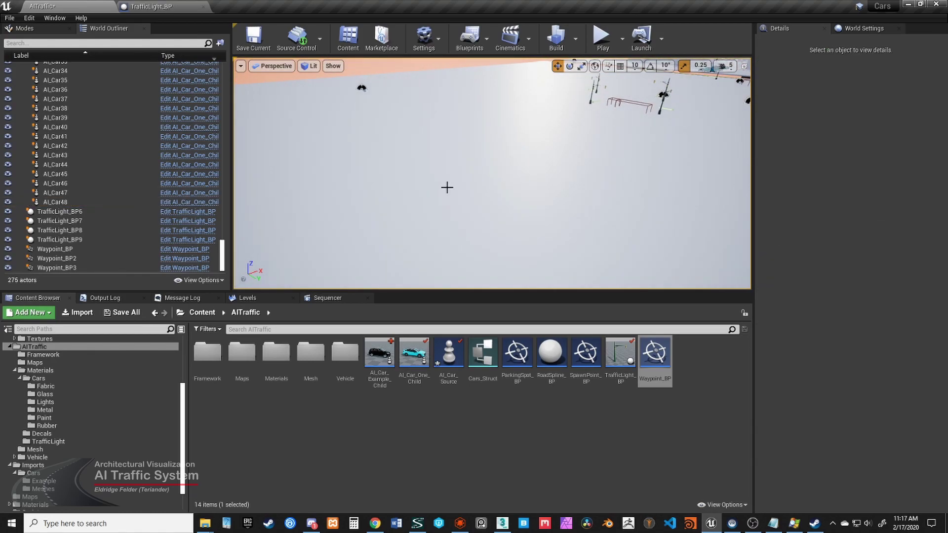
- Place a SpawnPoint_BP where the example car stood, with State FollowWaypoint and First Waypoint set to Waypoint_BP
{"action": "left_click_drag", "start_coordinate": [586, 354], "coordinate": [371, 218]}
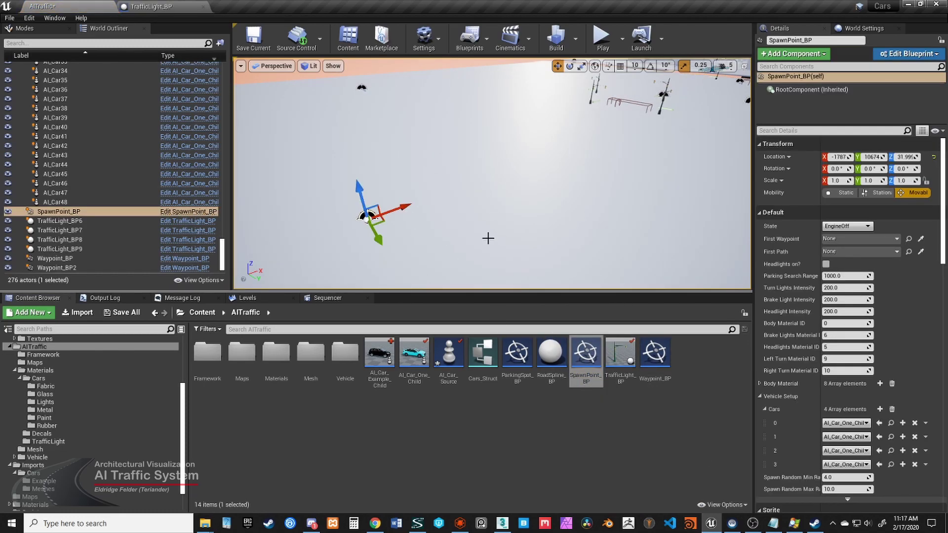
{"action": "left_click", "coordinate": [852, 228]}
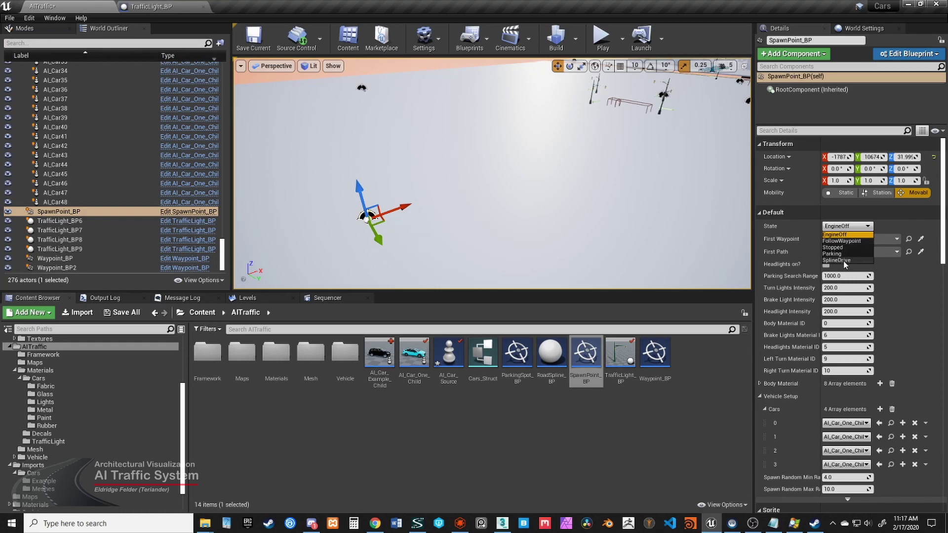
{"action": "left_click", "coordinate": [852, 241]}
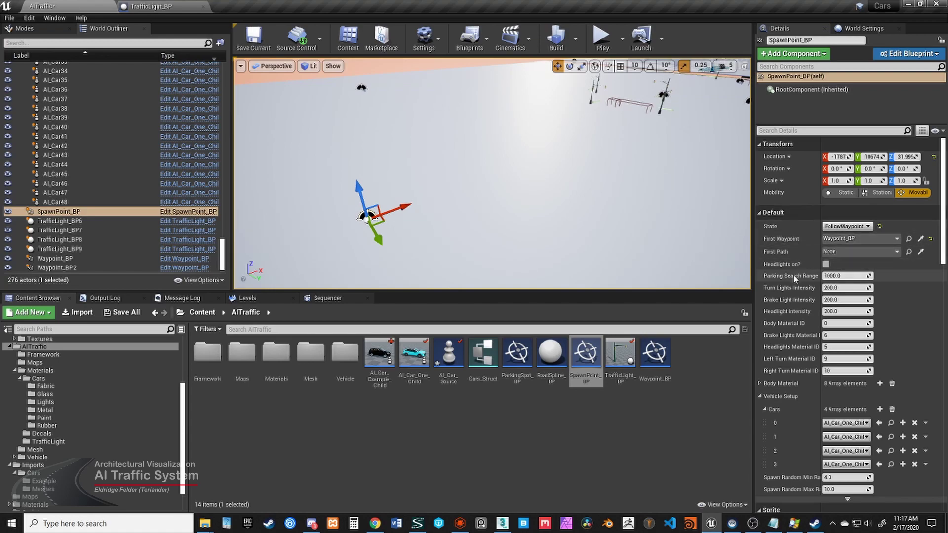
- Examine the waypoint route ahead of the spawn point and the paint materials in its Body Material array
{"action": "right_click_drag", "start_coordinate": [521, 212], "coordinate": [592, 182]}
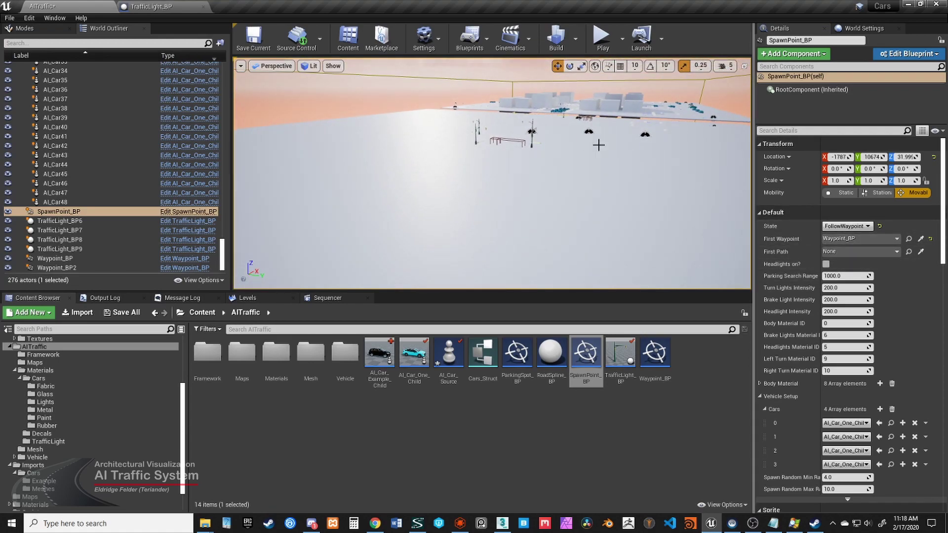
{"action": "right_click_drag", "start_coordinate": [539, 217], "coordinate": [509, 228]}
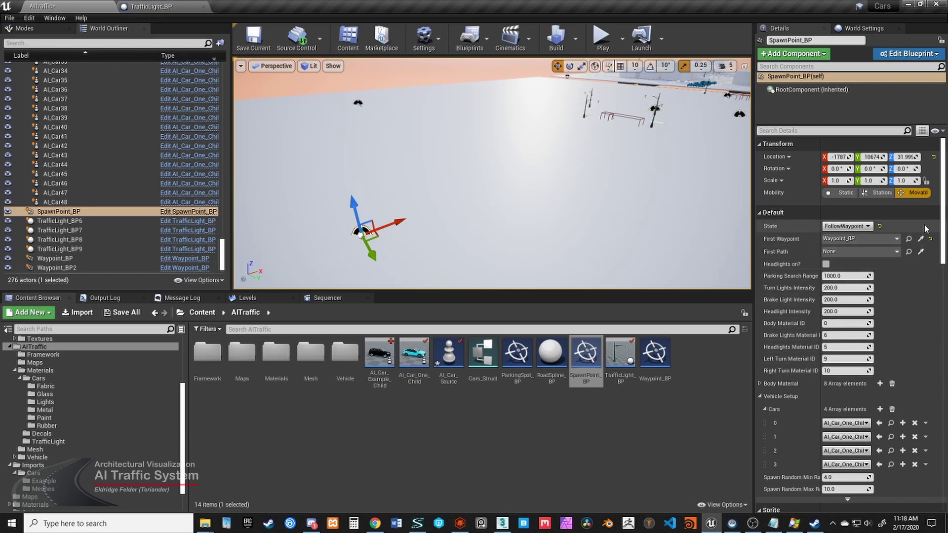
{"action": "scroll", "coordinate": [943, 223], "scroll_direction": "down", "scroll_amount": 1}
{"action": "scroll", "coordinate": [943, 224], "scroll_direction": "down", "scroll_amount": 5}
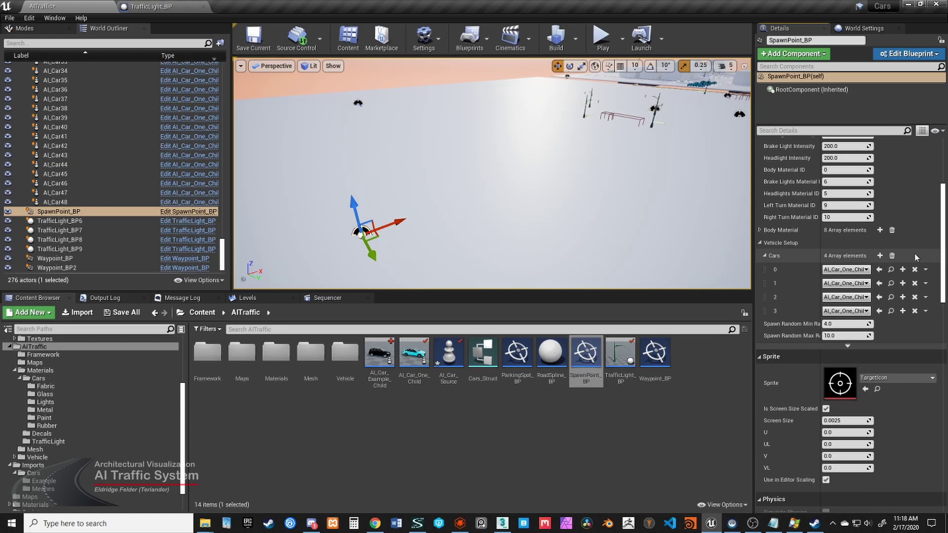
{"action": "left_click", "coordinate": [760, 231]}
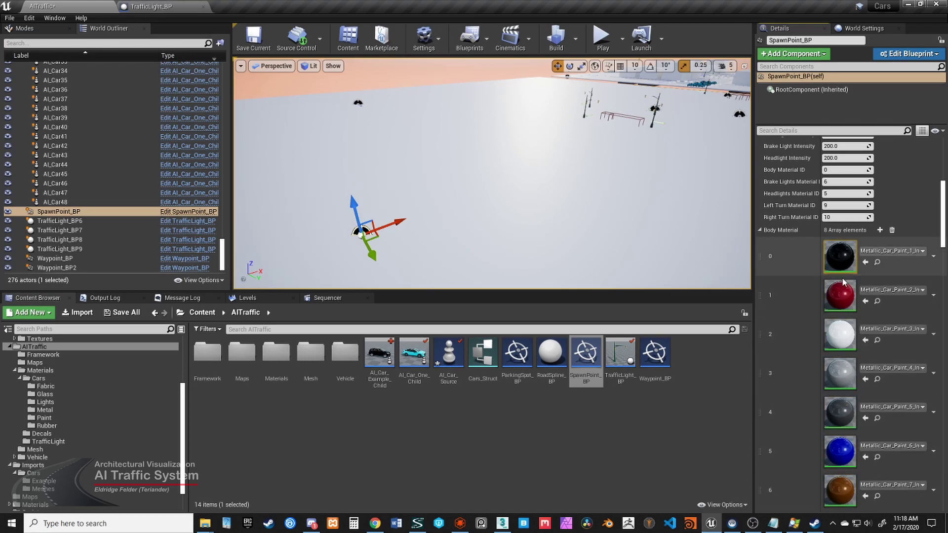
{"action": "left_click", "coordinate": [760, 230]}
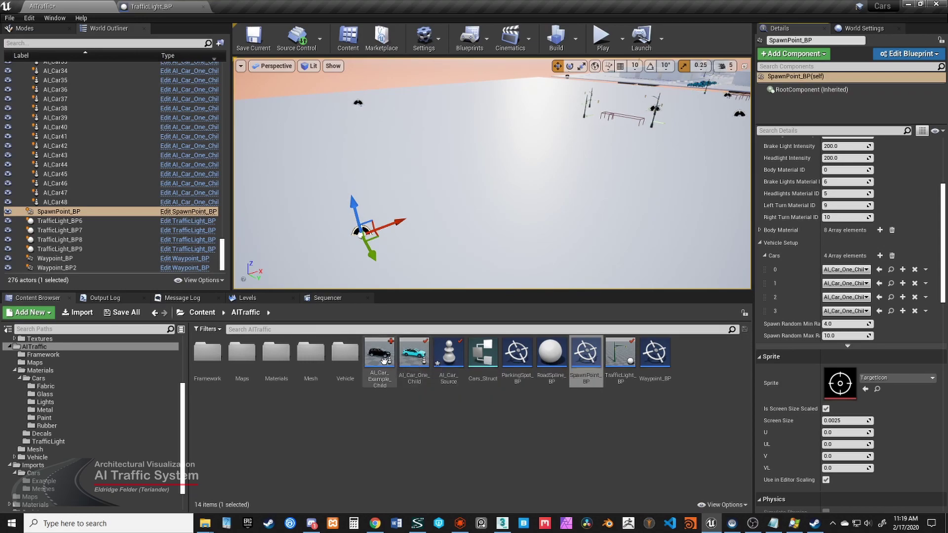
- Assign AI_Car_Example_Child to all four entries of the spawn point's Cars array
{"action": "left_click_drag", "start_coordinate": [379, 357], "coordinate": [845, 270]}
{"action": "left_click_drag", "start_coordinate": [385, 355], "coordinate": [821, 283]}
{"action": "left_click_drag", "start_coordinate": [379, 355], "coordinate": [841, 298]}
{"action": "left_click_drag", "start_coordinate": [379, 355], "coordinate": [854, 312]}
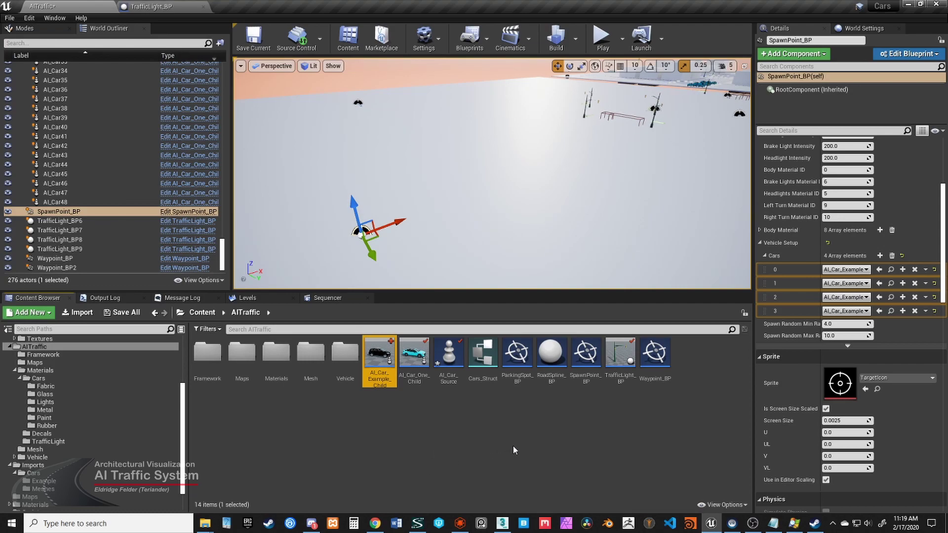
- Set the spawn point's random minimum and maximum spawn ranges to 3 seconds each
{"action": "left_click", "coordinate": [840, 326]}
{"action": "type", "text": "3"}
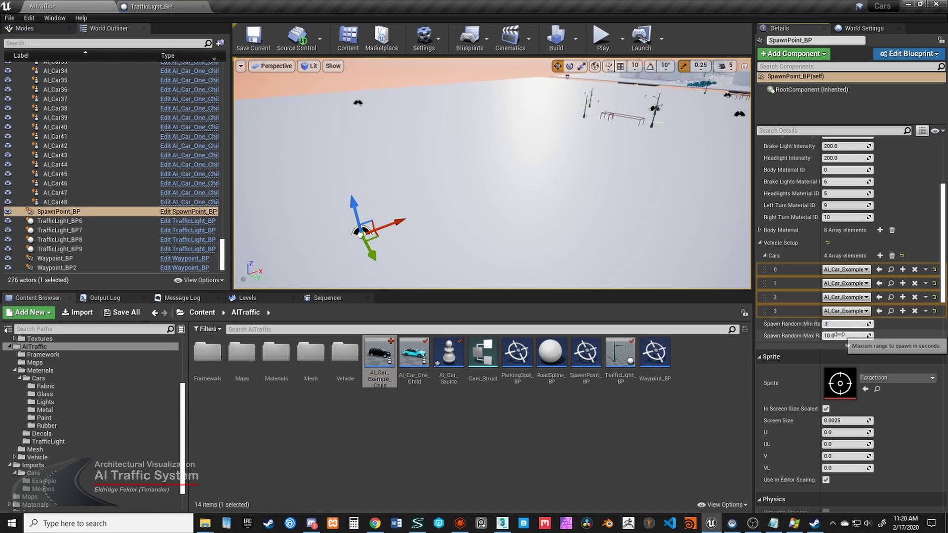
{"action": "key", "text": "Return"}
{"action": "left_click", "coordinate": [842, 336]}
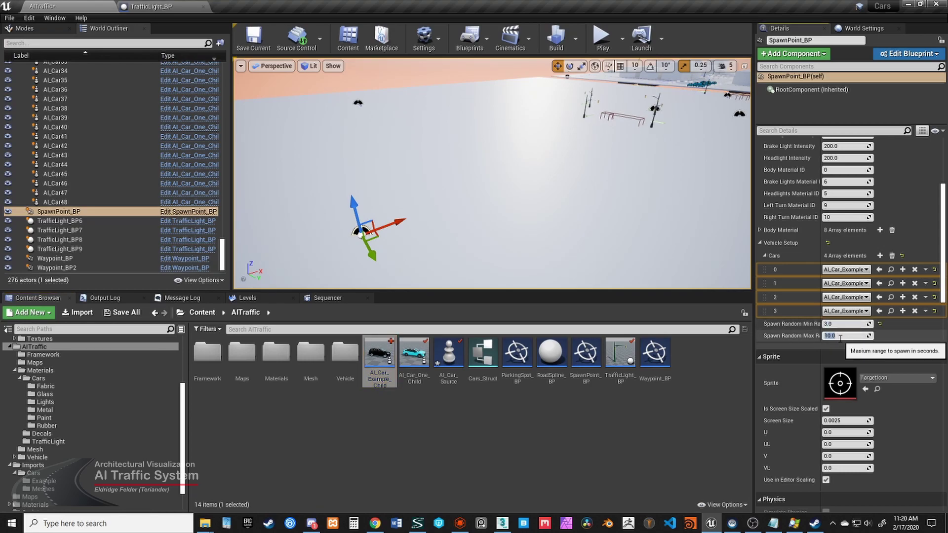
{"action": "type", "text": "3"}
{"action": "key", "text": "Return"}
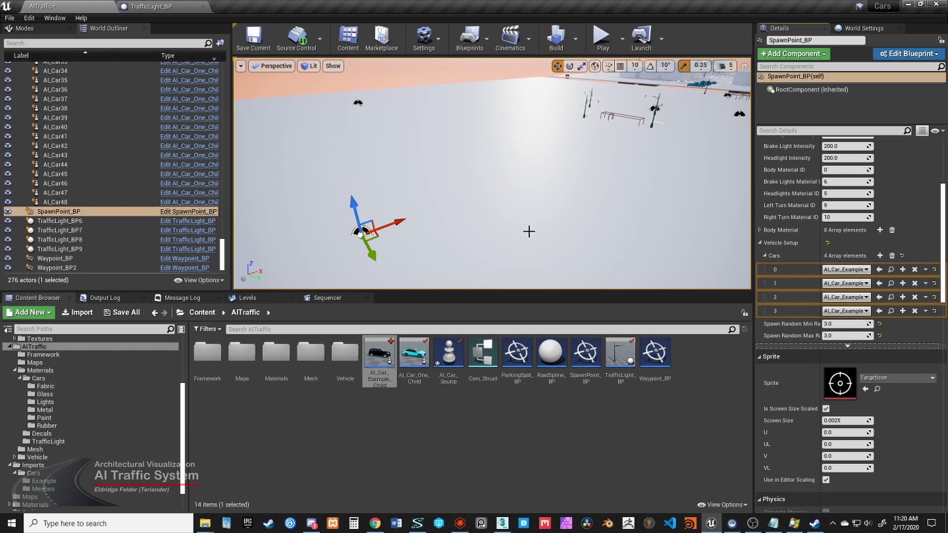
- Play the level and follow the spawned cars from the spawn point up to the traffic lights
{"action": "right_click_drag", "start_coordinate": [531, 230], "coordinate": [571, 207]}
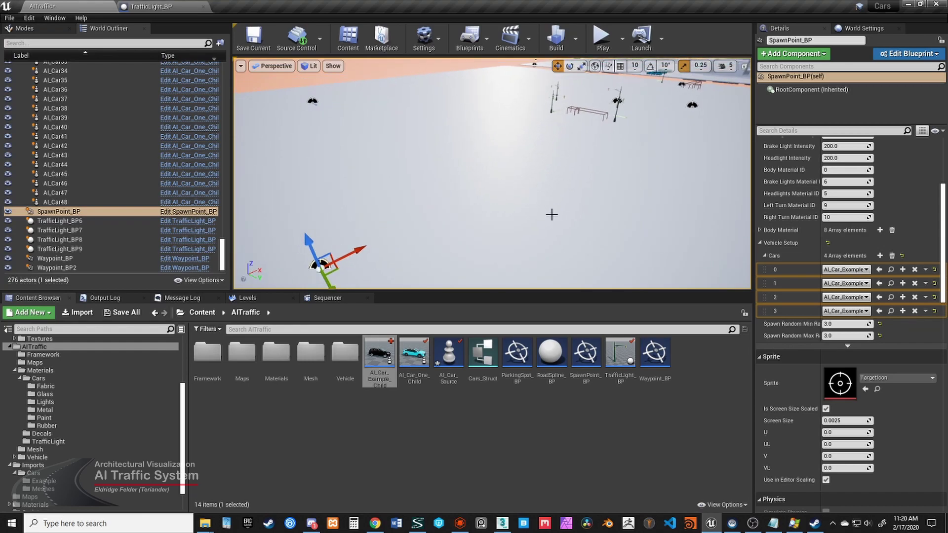
{"action": "left_click", "coordinate": [601, 39]}
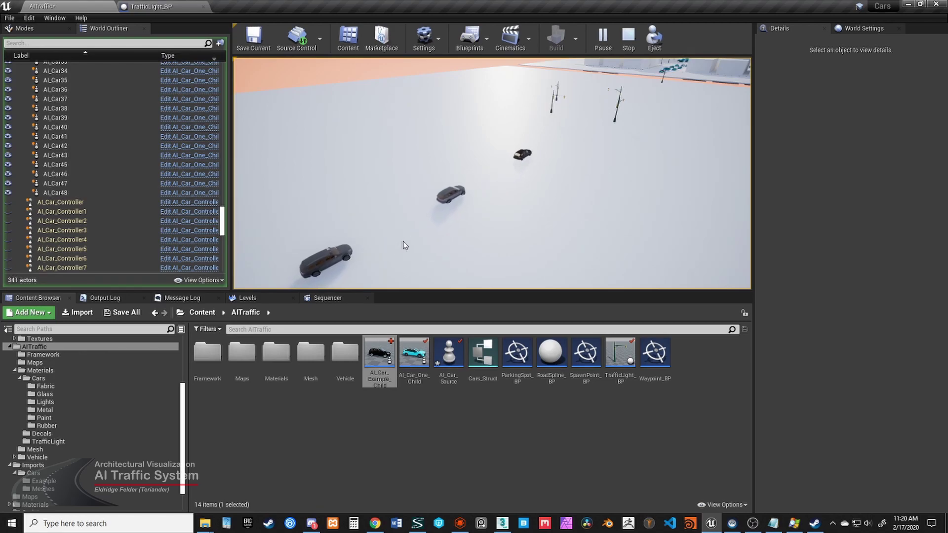
{"action": "left_click", "coordinate": [514, 205]}
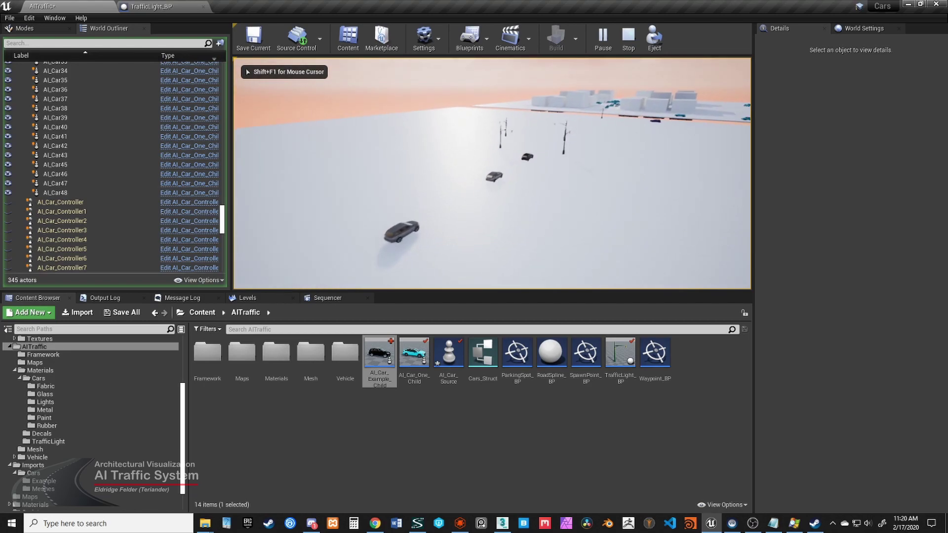
{"action": "key", "text": "w"}
{"action": "key", "text": "w"}
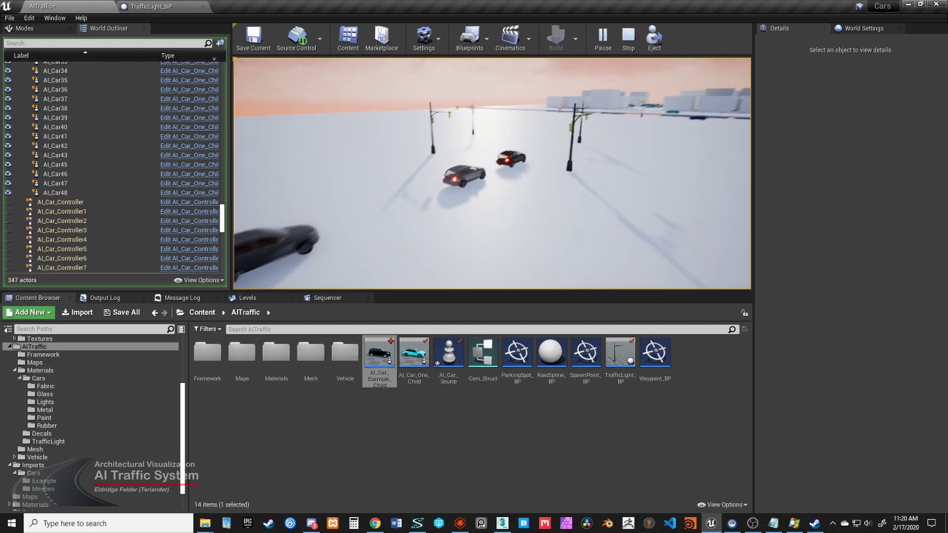
{"action": "key", "text": "d"}
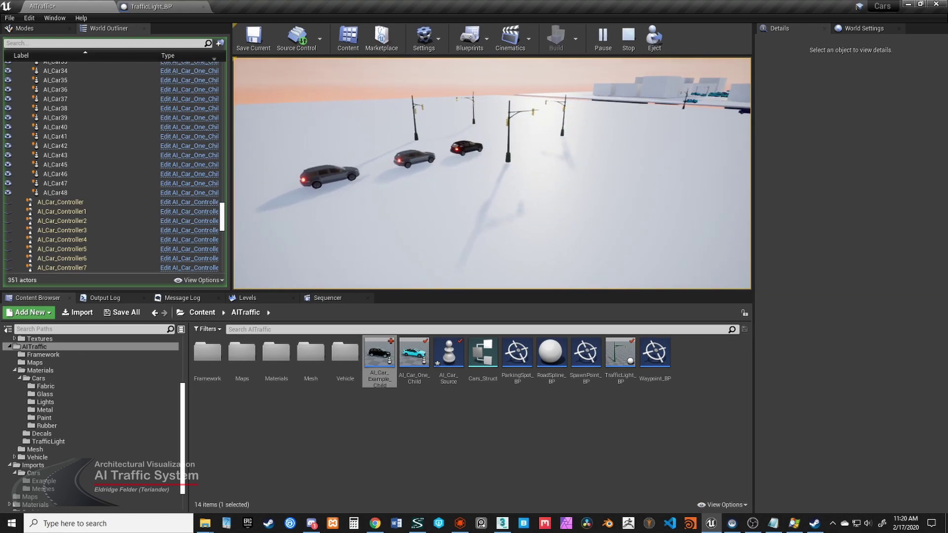
{"action": "key", "text": "d"}
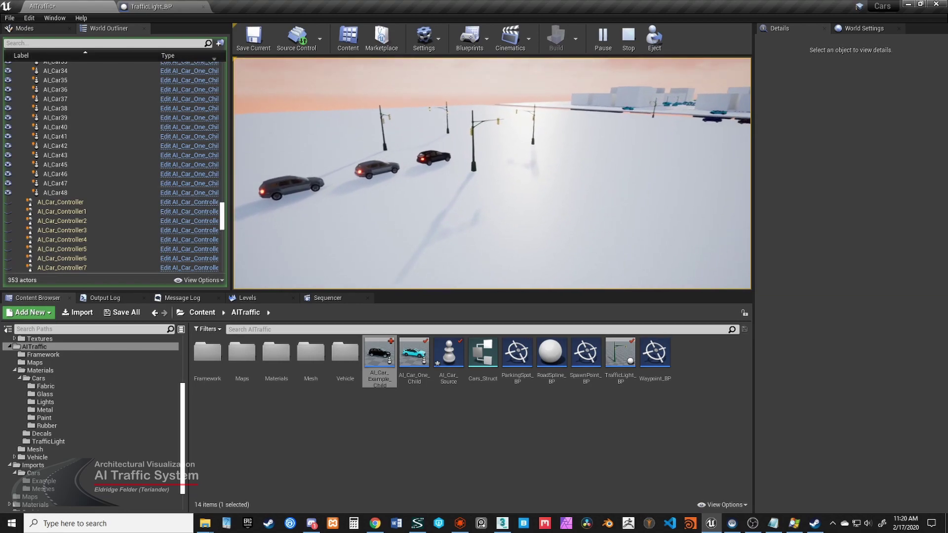
{"action": "key", "text": "w"}
{"action": "key", "text": "a"}
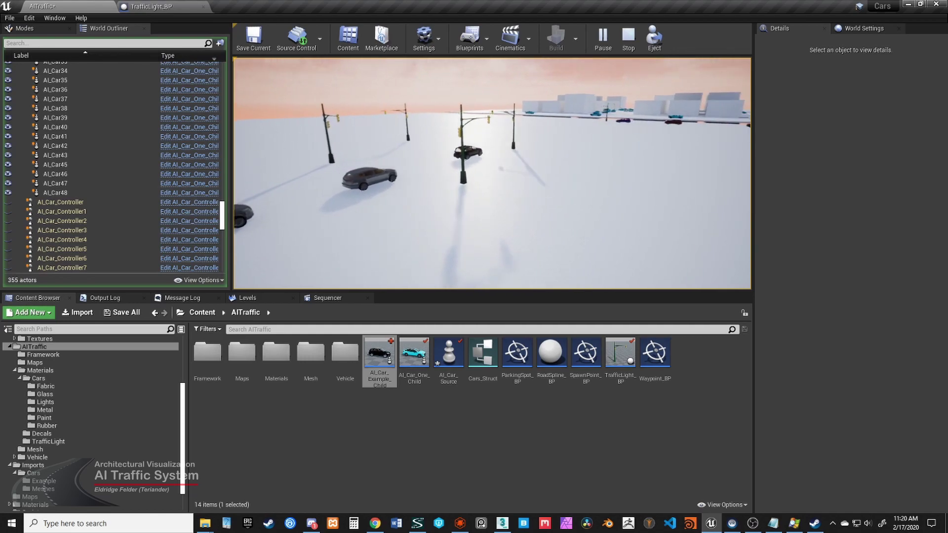
{"action": "key", "text": "a"}
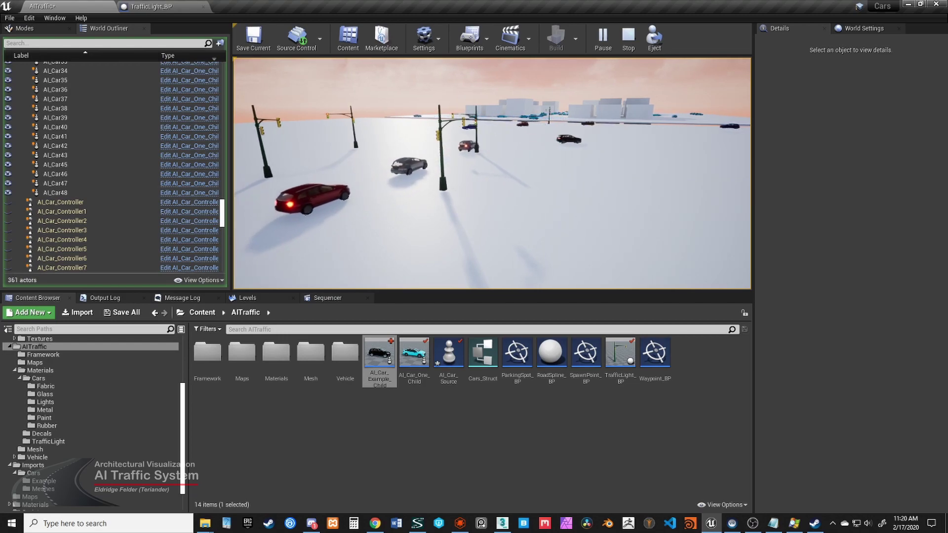
- Examine how the cars behave beyond the traffic lights and in the queue before them, ending the play session
{"action": "key", "text": "d"}
{"action": "key", "text": "s"}
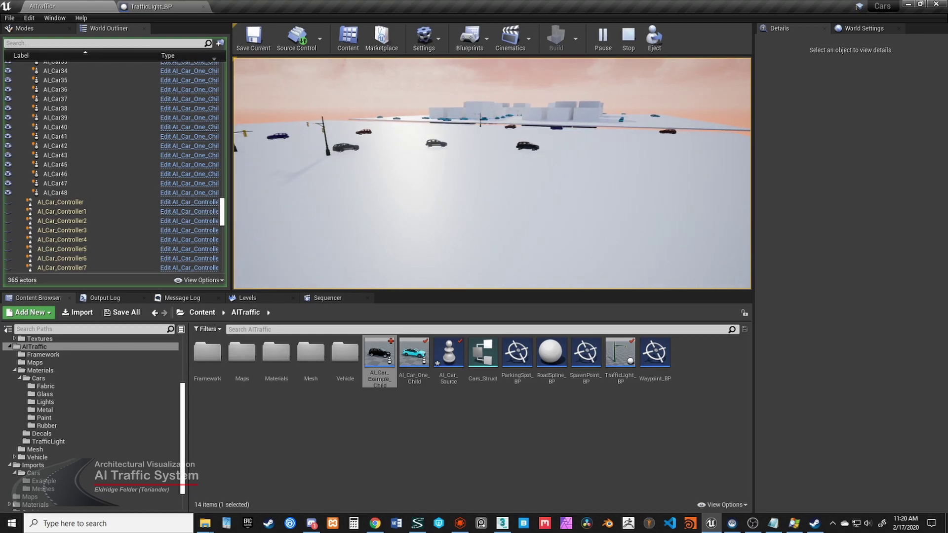
{"action": "key", "text": "d"}
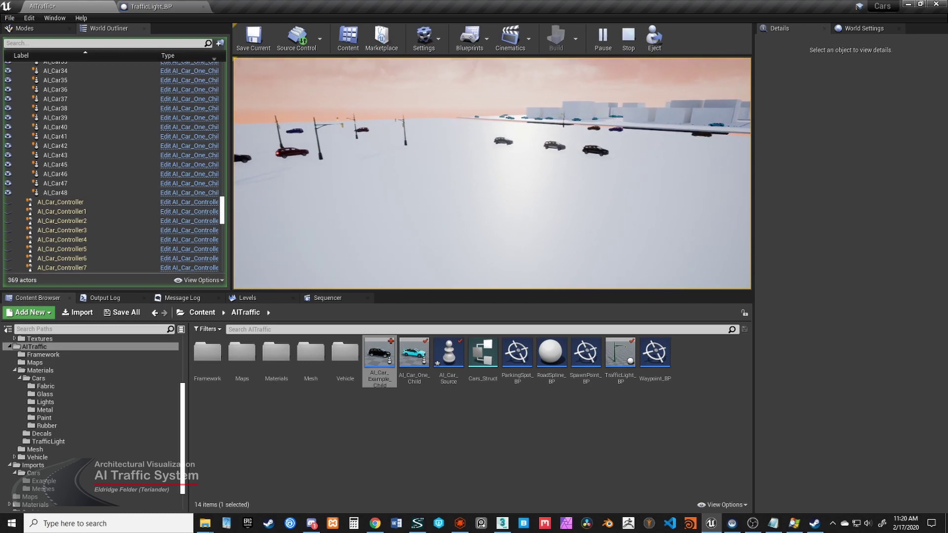
{"action": "key", "text": "a"}
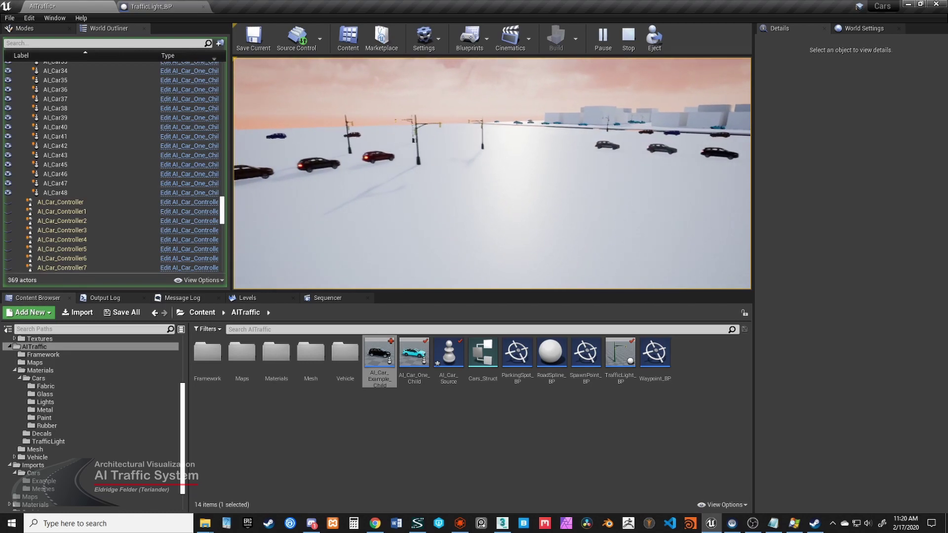
{"action": "key", "text": "w"}
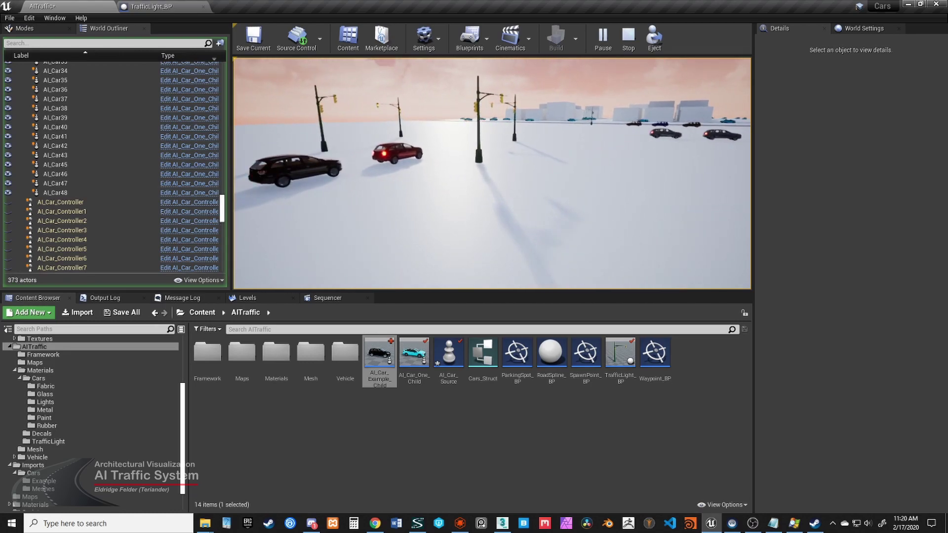
{"action": "key", "text": "d"}
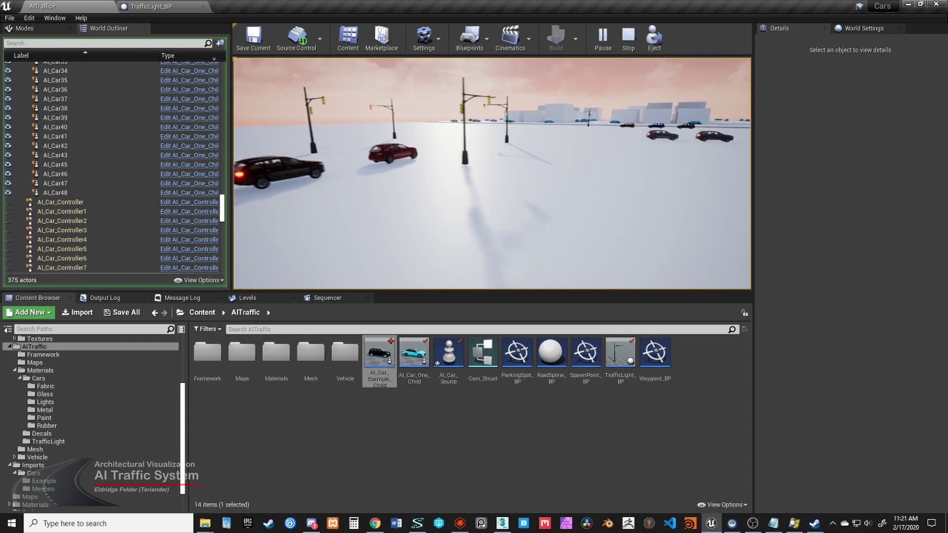
{"action": "key", "text": "Escape"}
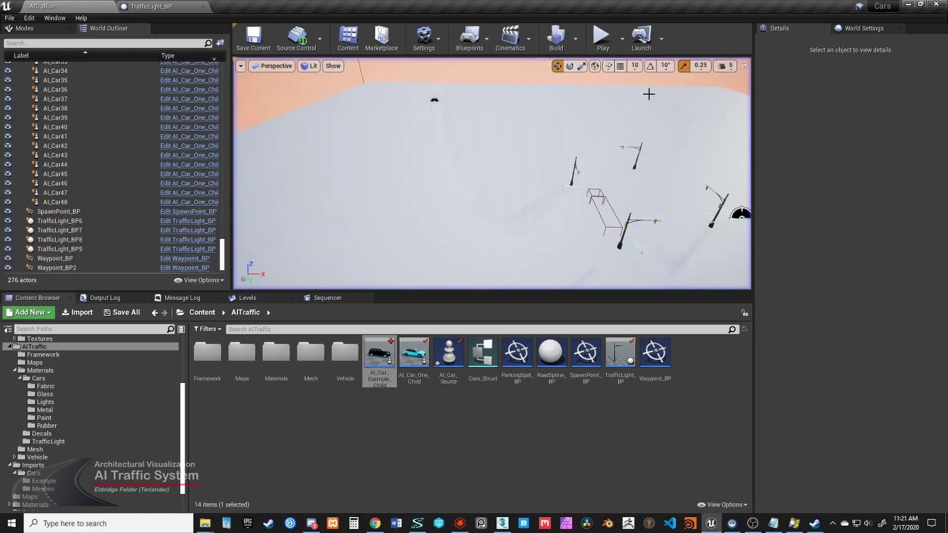
- Enable Remove Vehicles on Waypoint_BP2, the middle waypoint beyond the traffic lights
{"action": "right_click_drag", "start_coordinate": [648, 167], "coordinate": [644, 168]}
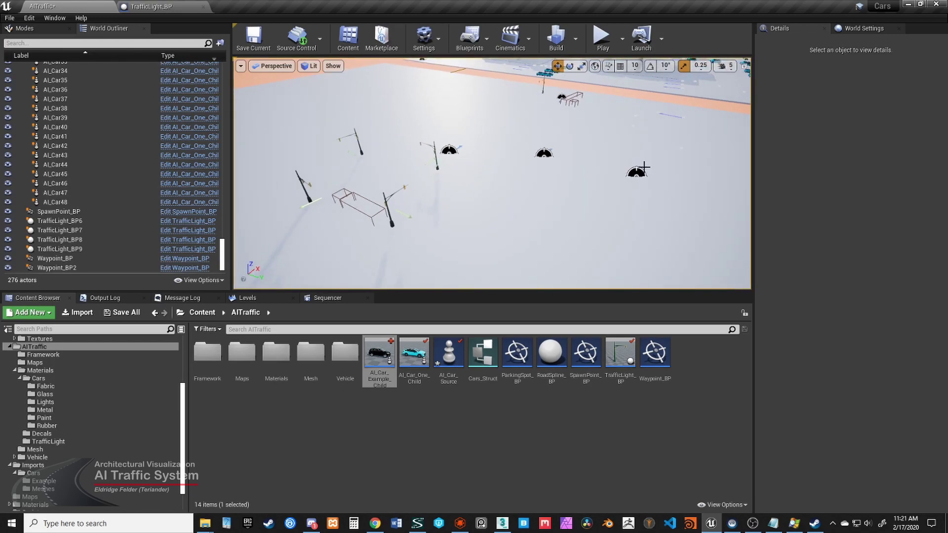
{"action": "left_click", "coordinate": [637, 176]}
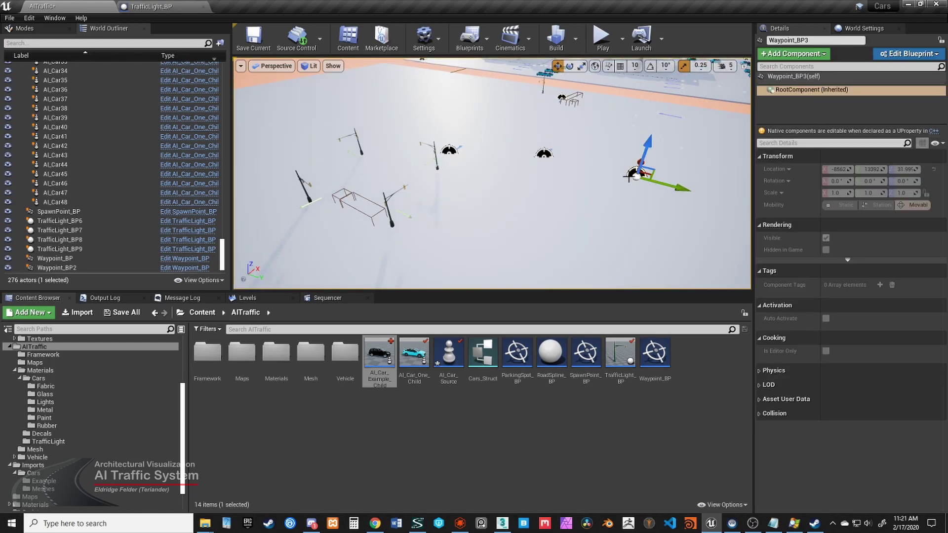
{"action": "right_click_drag", "start_coordinate": [650, 186], "coordinate": [670, 195]}
{"action": "key", "text": "w"}
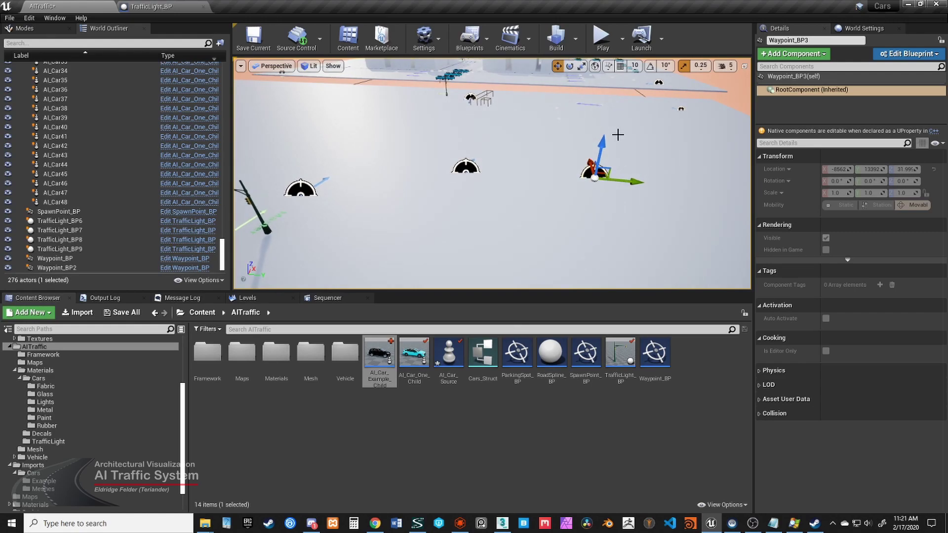
{"action": "left_click", "coordinate": [466, 170]}
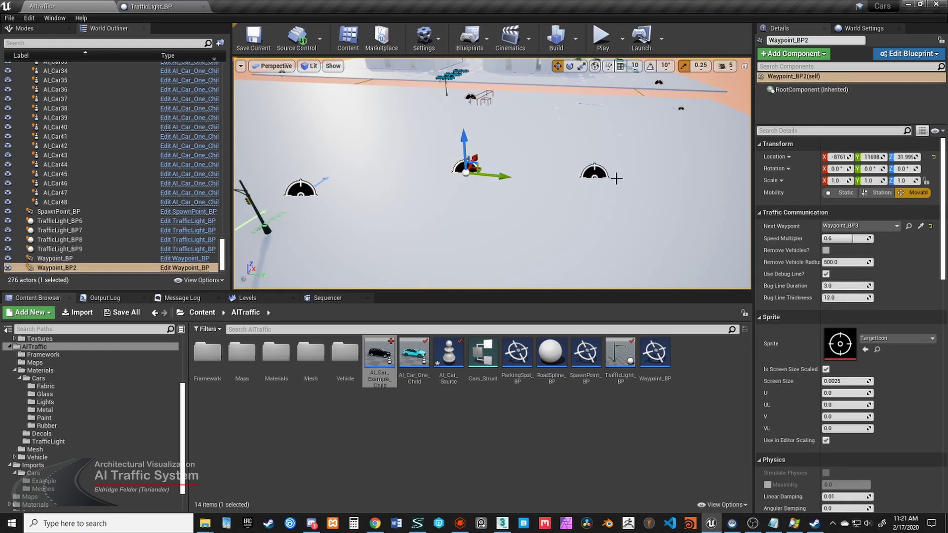
{"action": "left_click", "coordinate": [597, 173]}
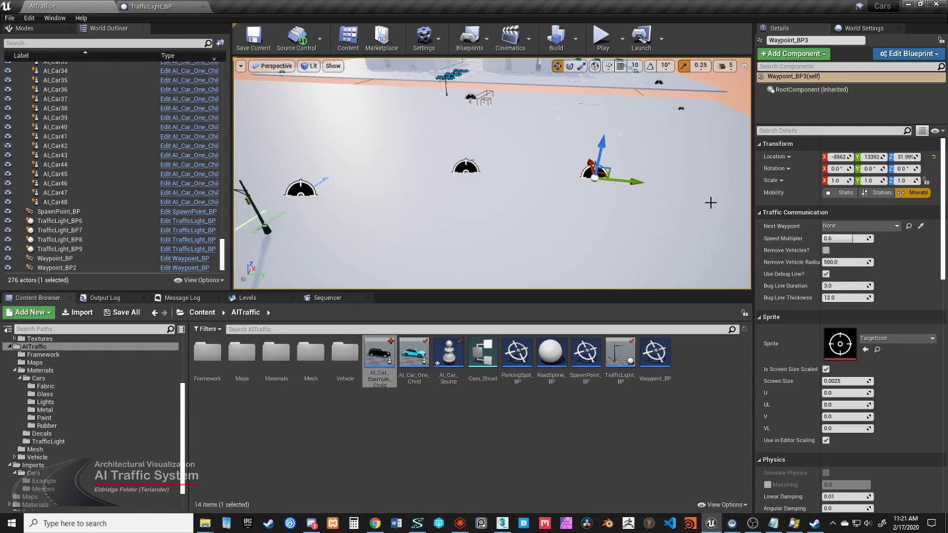
{"action": "left_click", "coordinate": [464, 169]}
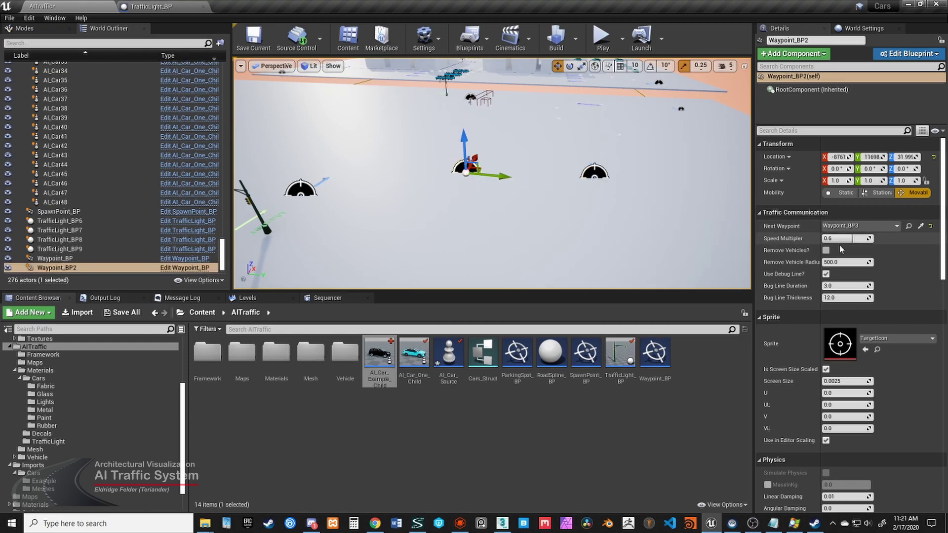
{"action": "left_click", "coordinate": [826, 250]}
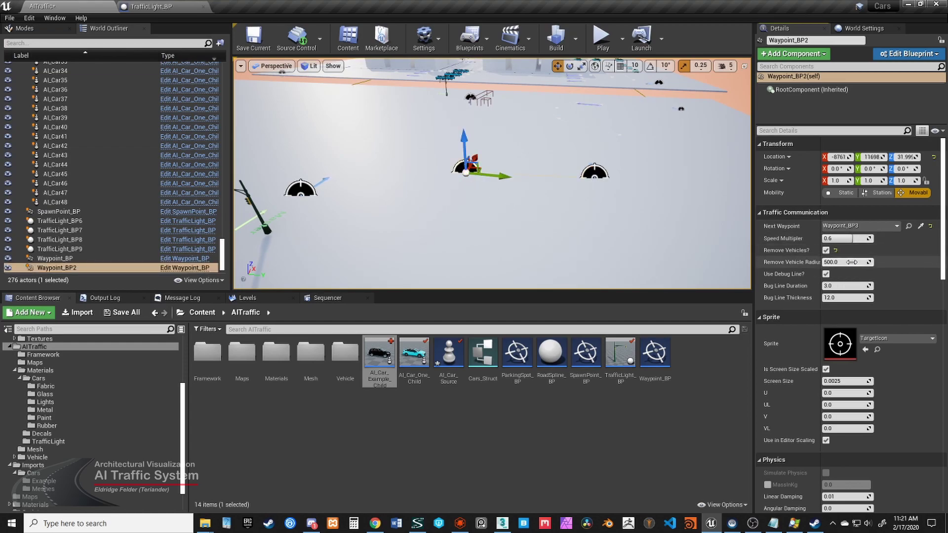
- Enable Headlights on for the SpawnPoint_BP
{"action": "right_click_drag", "start_coordinate": [526, 216], "coordinate": [467, 217]}
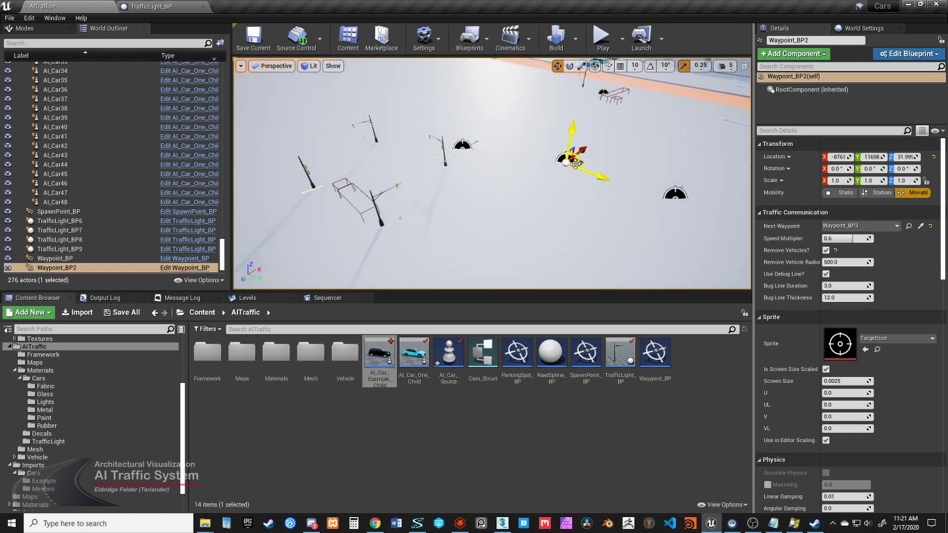
{"action": "right_click_drag", "start_coordinate": [559, 186], "coordinate": [440, 235]}
{"action": "left_click", "coordinate": [416, 250]}
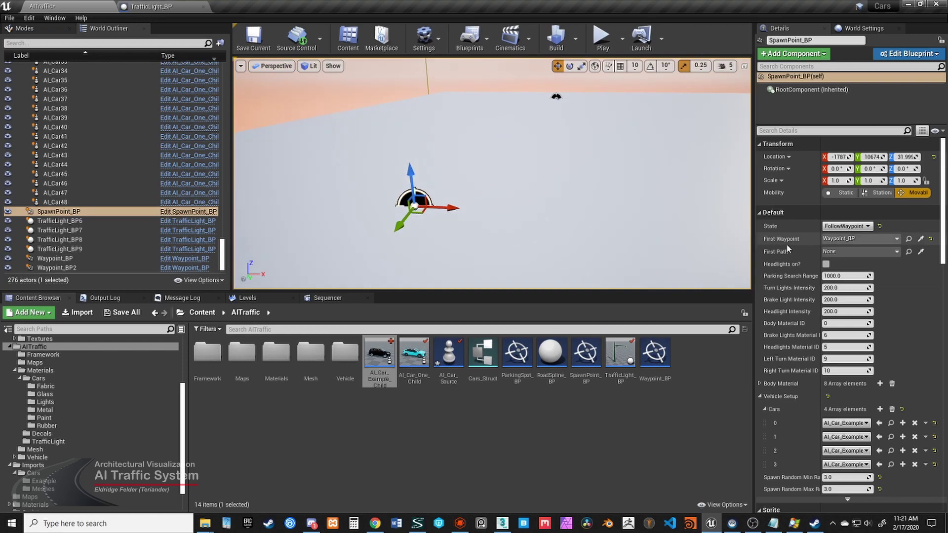
{"action": "left_click", "coordinate": [826, 265]}
- Play the level, eject from the player, and inspect the headlights of the newly spawned cars
{"action": "right_click_drag", "start_coordinate": [588, 207], "coordinate": [594, 231]}
{"action": "left_click", "coordinate": [602, 40]}
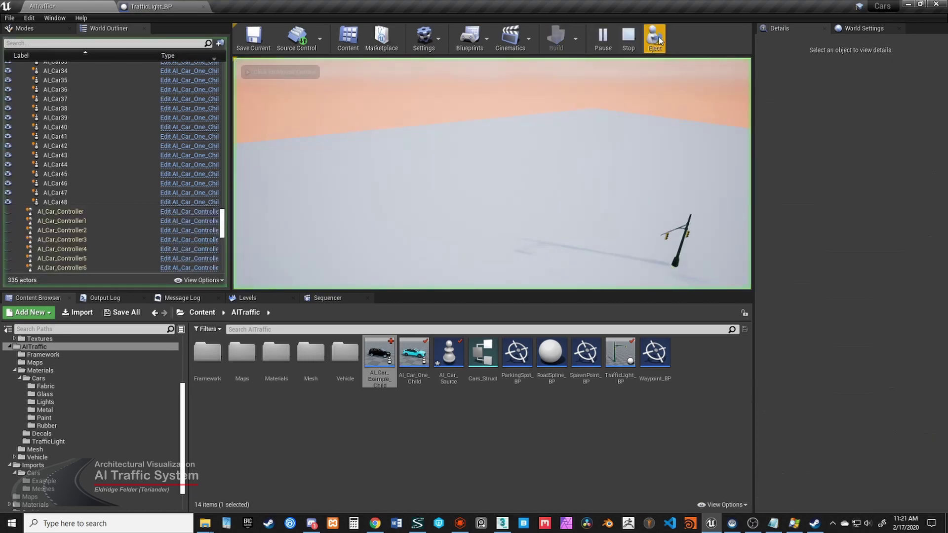
{"action": "key", "text": "w"}
{"action": "right_click_drag", "start_coordinate": [596, 200], "coordinate": [573, 200]}
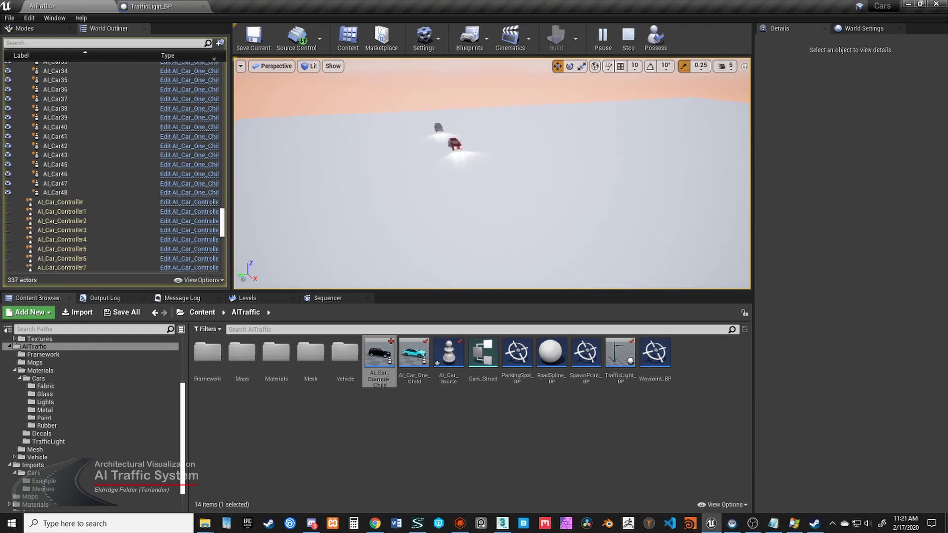
{"action": "right_click_drag", "start_coordinate": [573, 200], "coordinate": [605, 200]}
{"action": "key", "text": "s"}
{"action": "right_click_drag", "start_coordinate": [548, 239], "coordinate": [496, 178]}
- Follow the cars through the traffic lights to the waypoint that removes vehicles, and stop the simulation
{"action": "key", "text": "d"}
{"action": "key", "text": "w"}
{"action": "key", "text": "d"}
{"action": "key", "text": "d"}
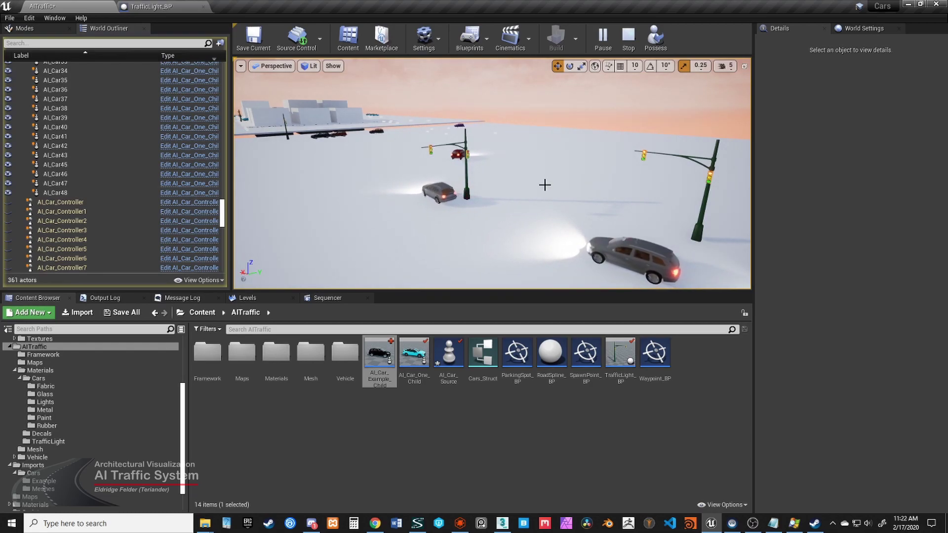
{"action": "right_click_drag", "start_coordinate": [499, 168], "coordinate": [514, 166]}
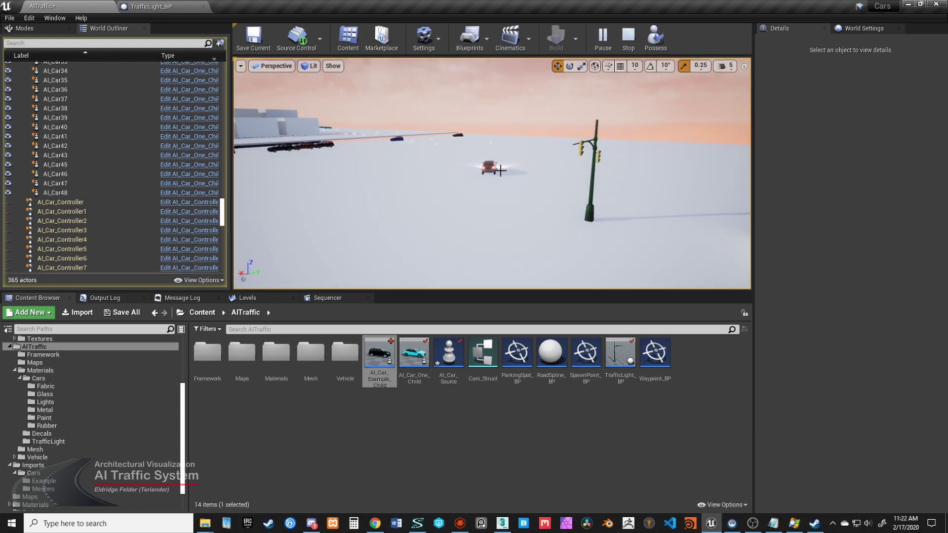
{"action": "right_click_drag", "start_coordinate": [595, 194], "coordinate": [527, 201]}
{"action": "left_click", "coordinate": [629, 40]}
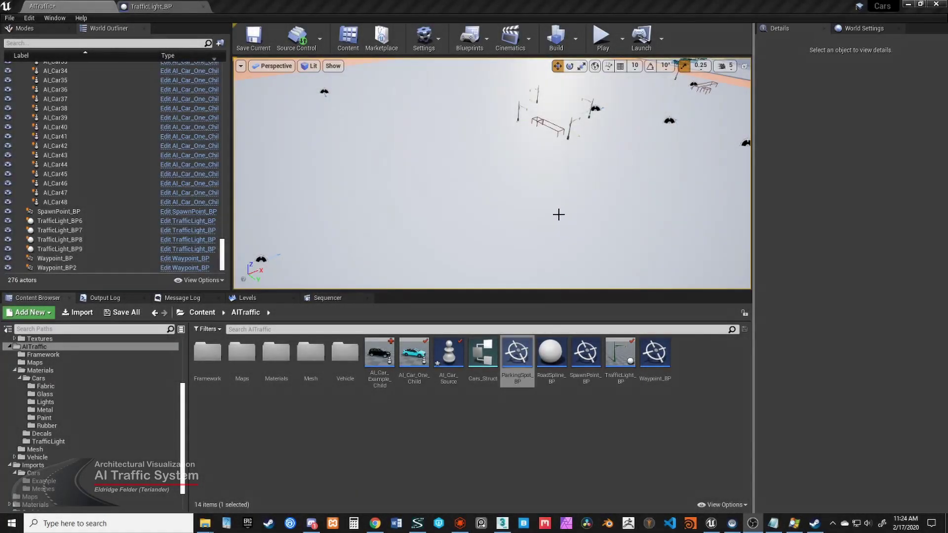
- Place a ParkingSpot_BP on the ground between the spawn point and the traffic lights
{"action": "right_click_drag", "start_coordinate": [565, 216], "coordinate": [544, 224]}
{"action": "key", "text": "w"}
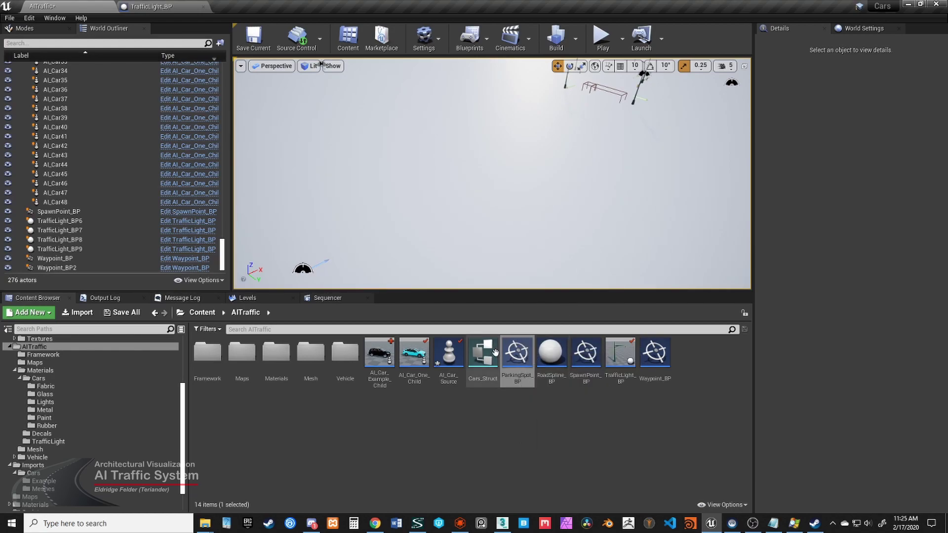
{"action": "left_click_drag", "start_coordinate": [529, 351], "coordinate": [509, 223]}
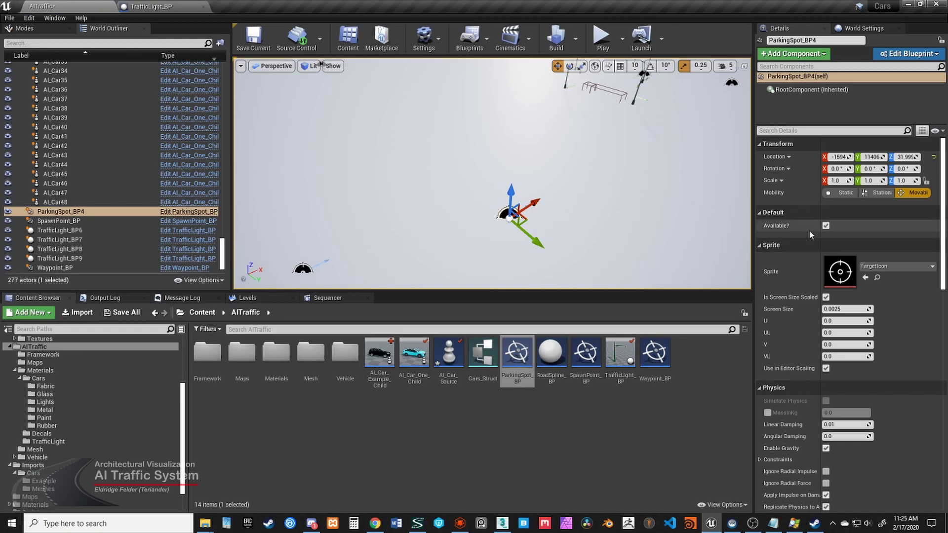
{"action": "right_click_drag", "start_coordinate": [582, 222], "coordinate": [542, 261]}
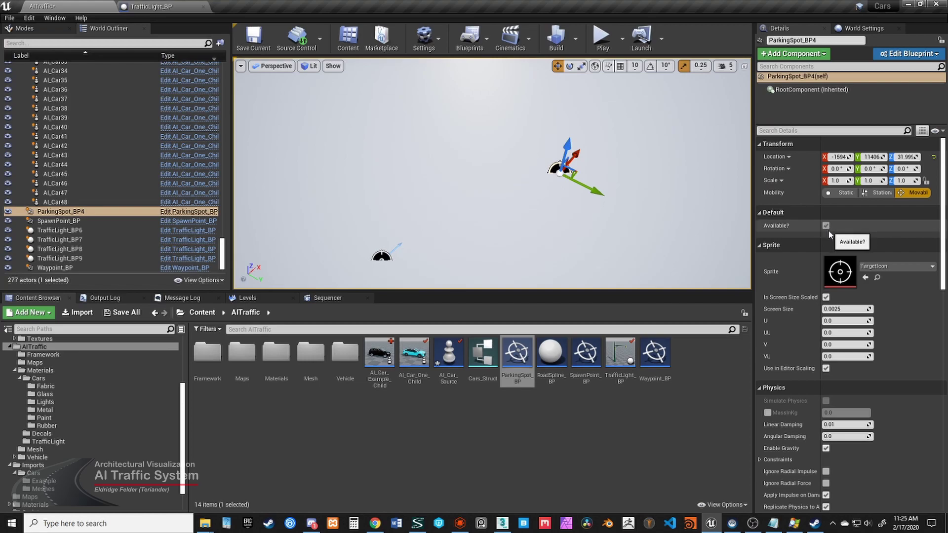
- Reposition the parking spot ahead of the spawn point and duplicate it twice toward the traffic lights, forming a row of three
{"action": "right_click_drag", "start_coordinate": [496, 198], "coordinate": [554, 181]}
{"action": "right_click_drag", "start_coordinate": [625, 165], "coordinate": [429, 211]}
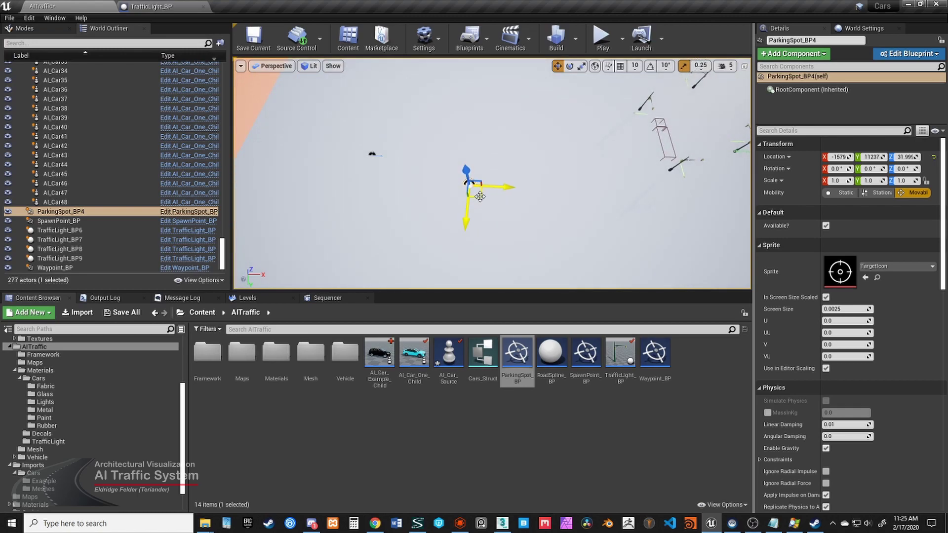
{"action": "left_click_drag", "start_coordinate": [486, 199], "coordinate": [483, 199], "text": "alt"}
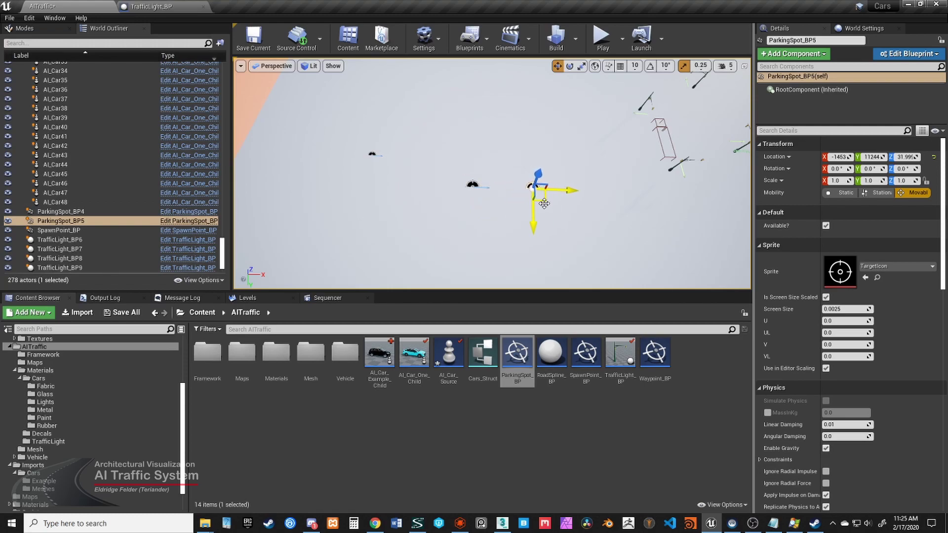
{"action": "left_click_drag", "start_coordinate": [544, 204], "coordinate": [549, 199], "text": "alt"}
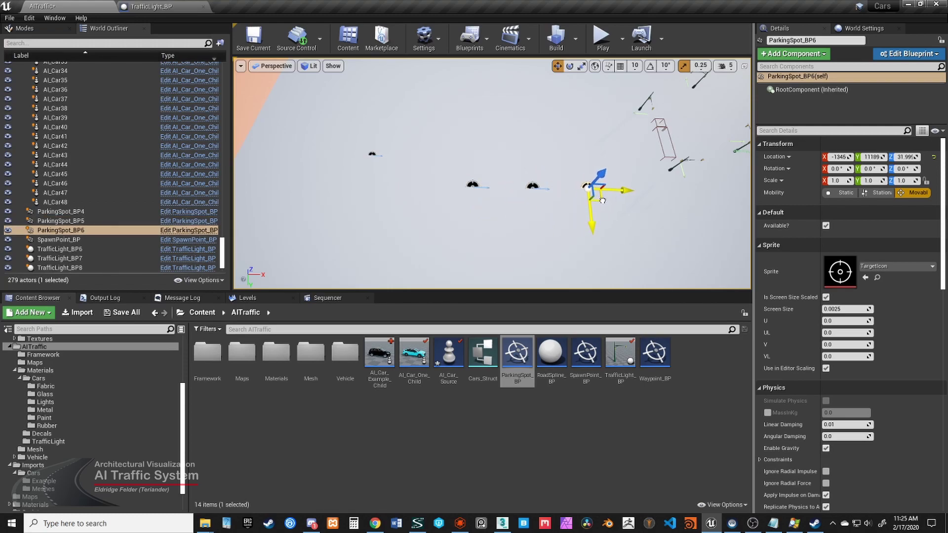
- Play the level to observe the spawned cars around the row of parking spots
{"action": "right_click_drag", "start_coordinate": [543, 169], "coordinate": [597, 168]}
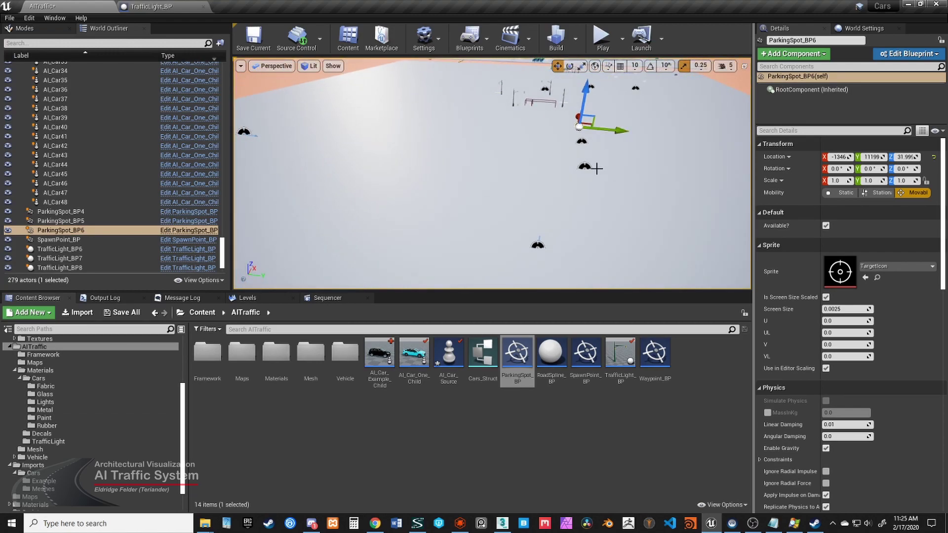
{"action": "left_click", "coordinate": [604, 40]}
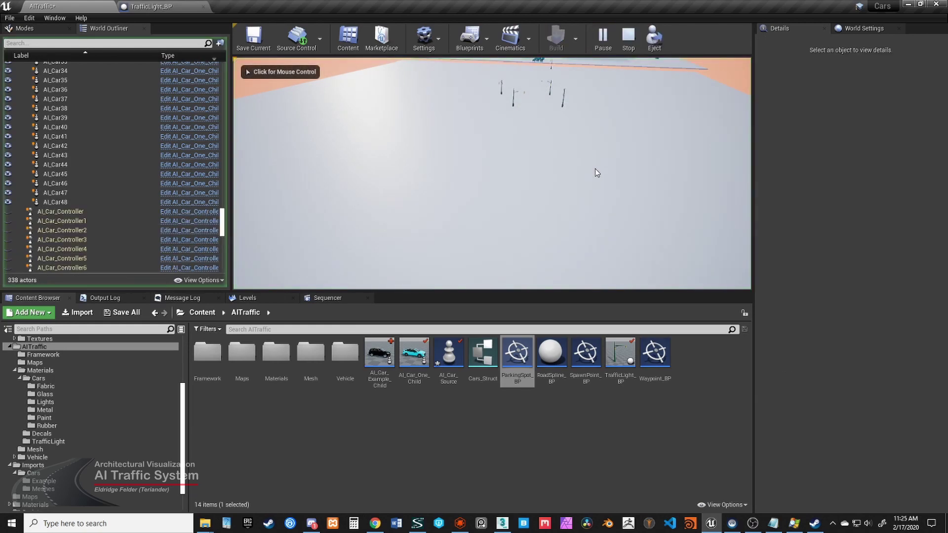